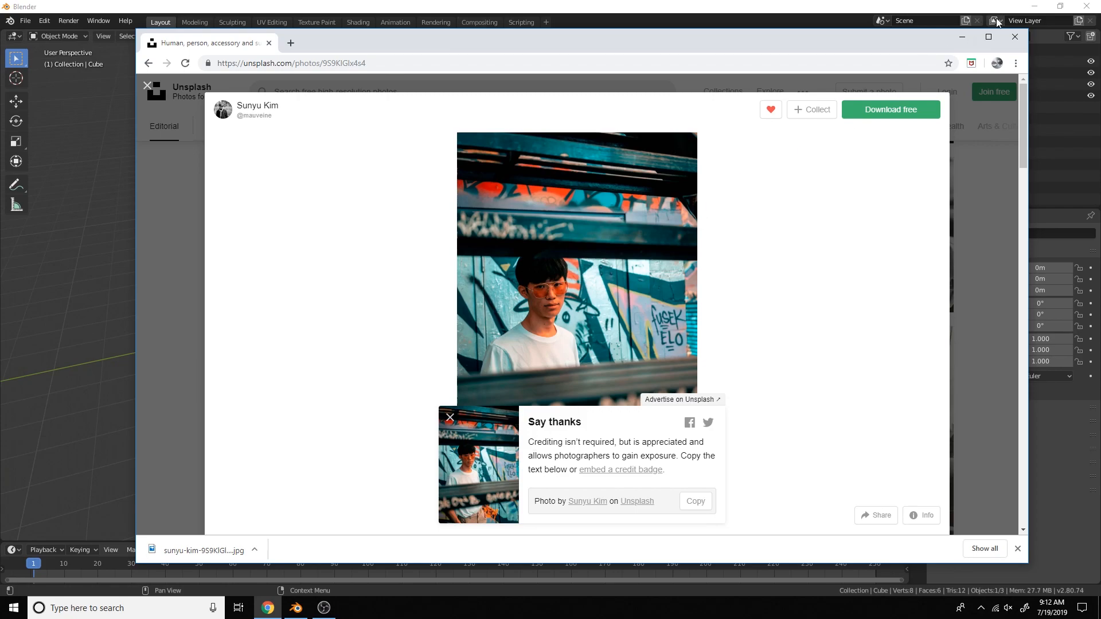
Step: Clear space on the desktop beside the browser window and create a new folder there
{"action": "left_click", "coordinate": [1033, 5]}
{"action": "left_click_drag", "start_coordinate": [549, 40], "coordinate": [685, 52]}
{"action": "right_click", "coordinate": [177, 213]}
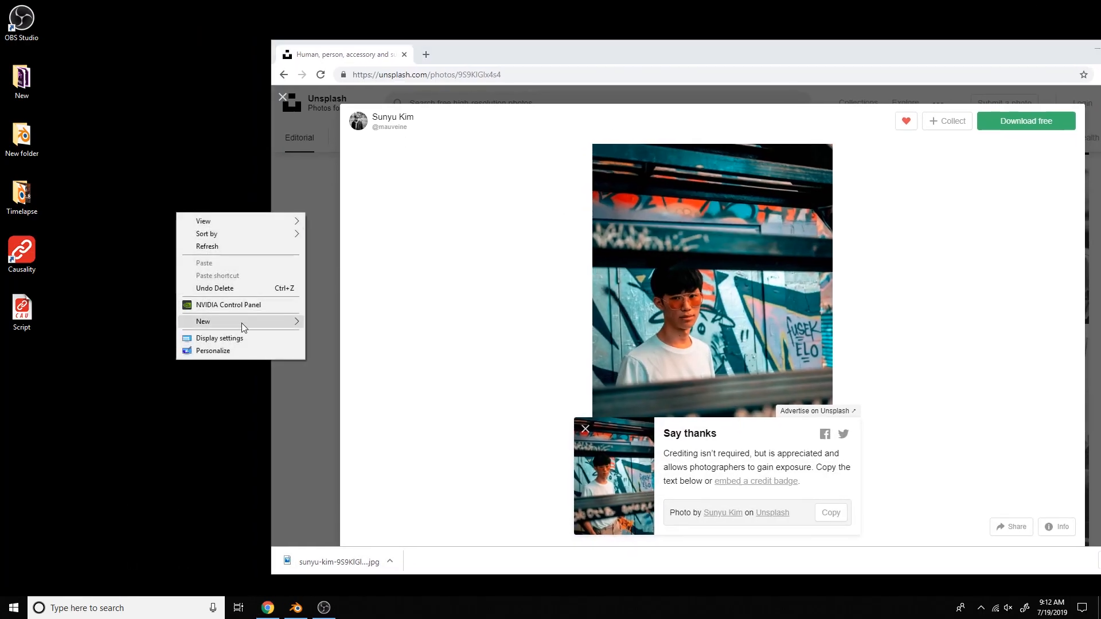
{"action": "mouse_move", "coordinate": [242, 322]}
{"action": "left_click", "coordinate": [324, 321]}
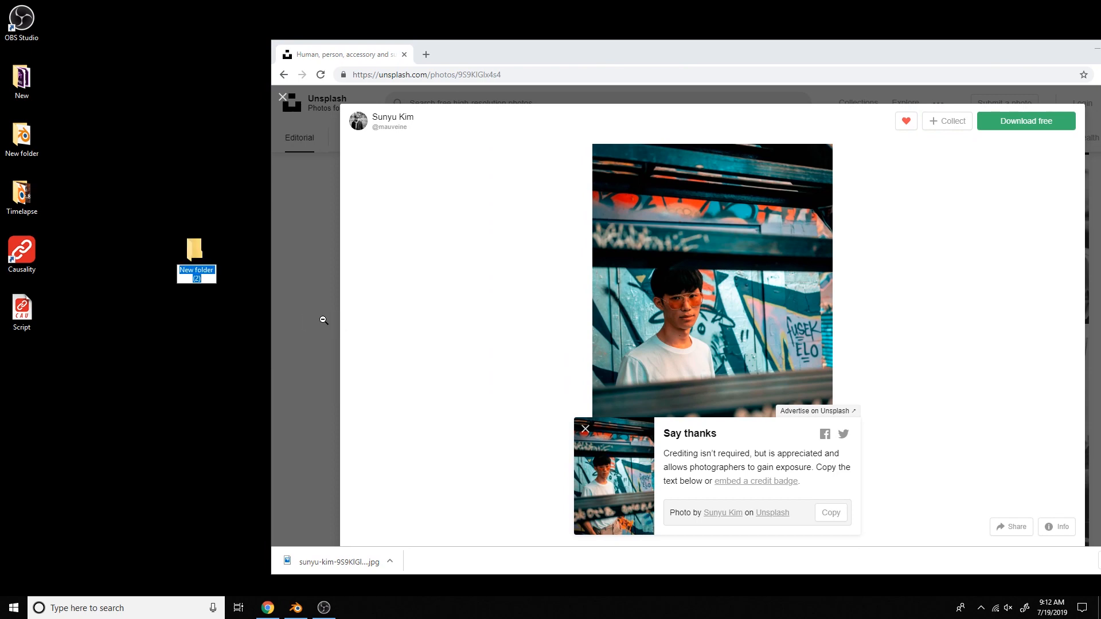
Step: Name the new folder "Glass Shattering Effect" and put the downloaded photo into it
{"action": "key", "text": "BackSpace"}
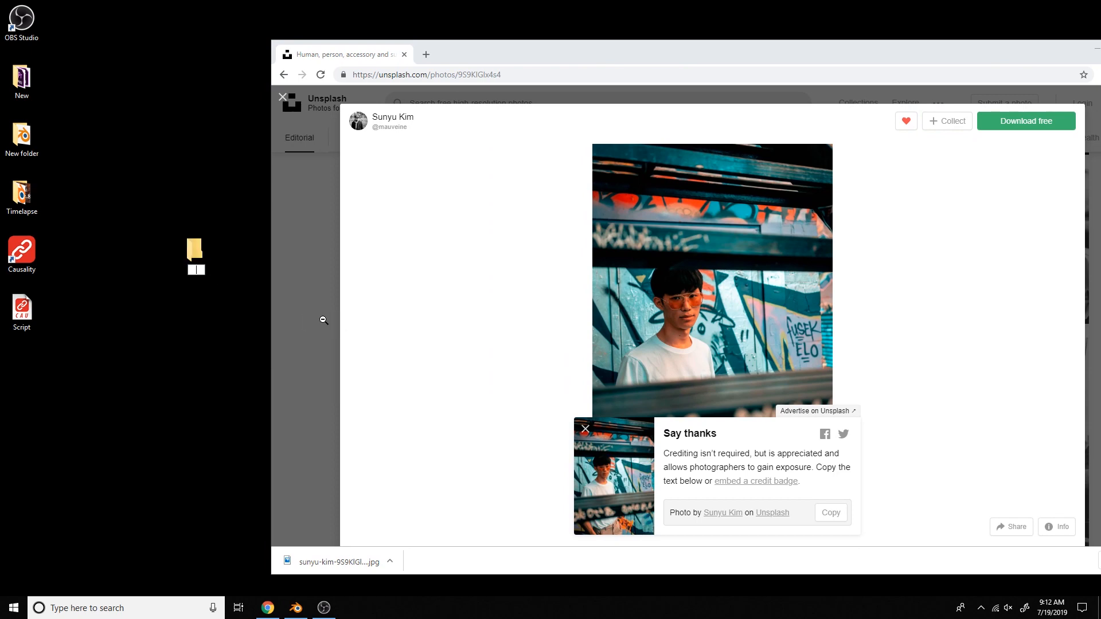
{"action": "type", "text": "gLAS"}
{"action": "type", "text": "s Shart"}
{"action": "key", "text": "BackSpace"}
{"action": "key", "text": "BackSpace"}
{"action": "type", "text": "ttering"}
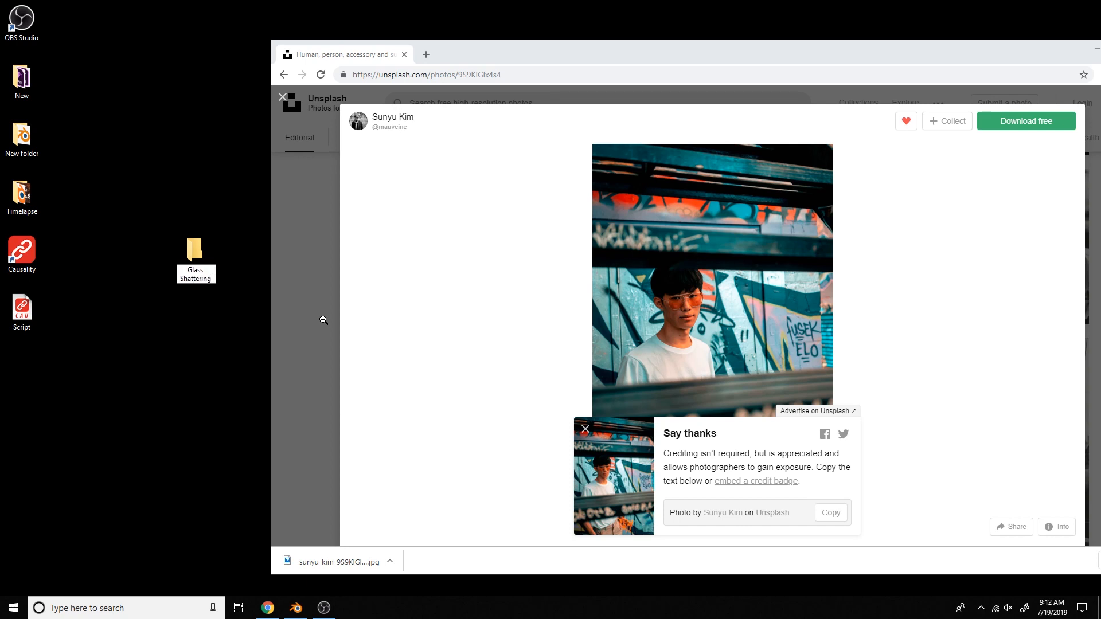
{"action": "type", "text": " Effect"}
{"action": "key", "text": "Return"}
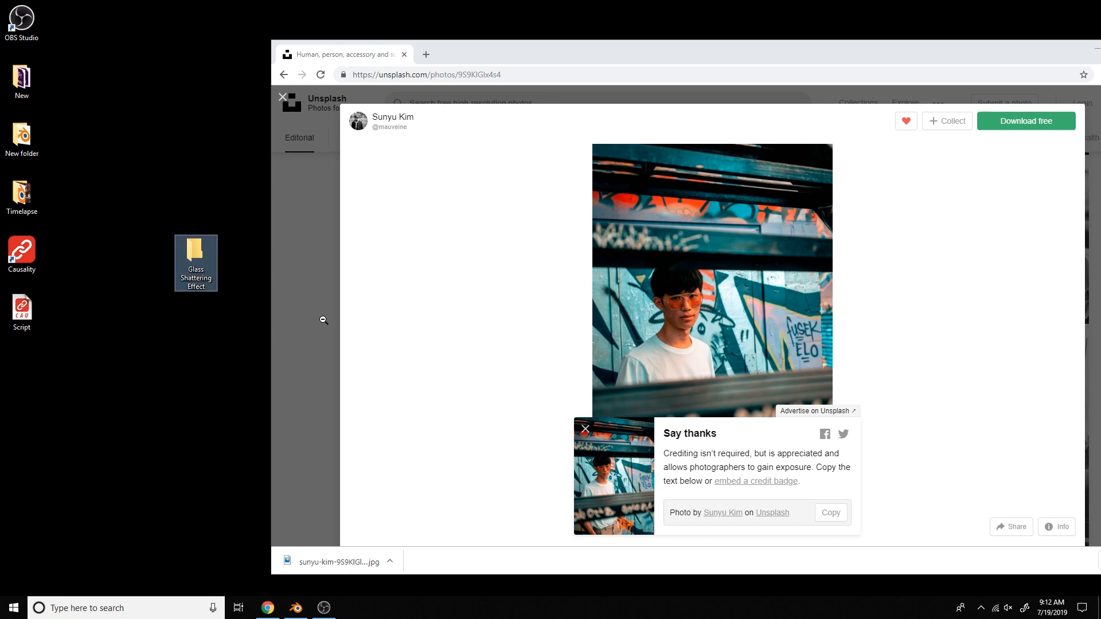
{"action": "left_click_drag", "start_coordinate": [351, 561], "coordinate": [198, 258]}
Step: Switch to Blender and save the project as untitled.blend in the Glass Shattering Effect folder
{"action": "left_click", "coordinate": [295, 608]}
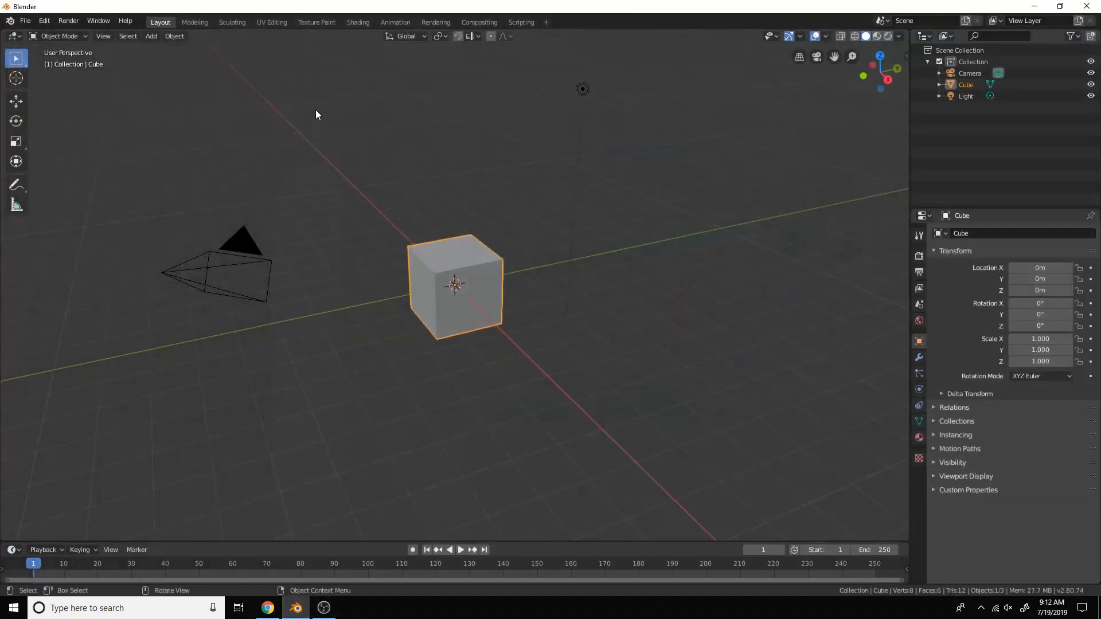
{"action": "left_click", "coordinate": [25, 23]}
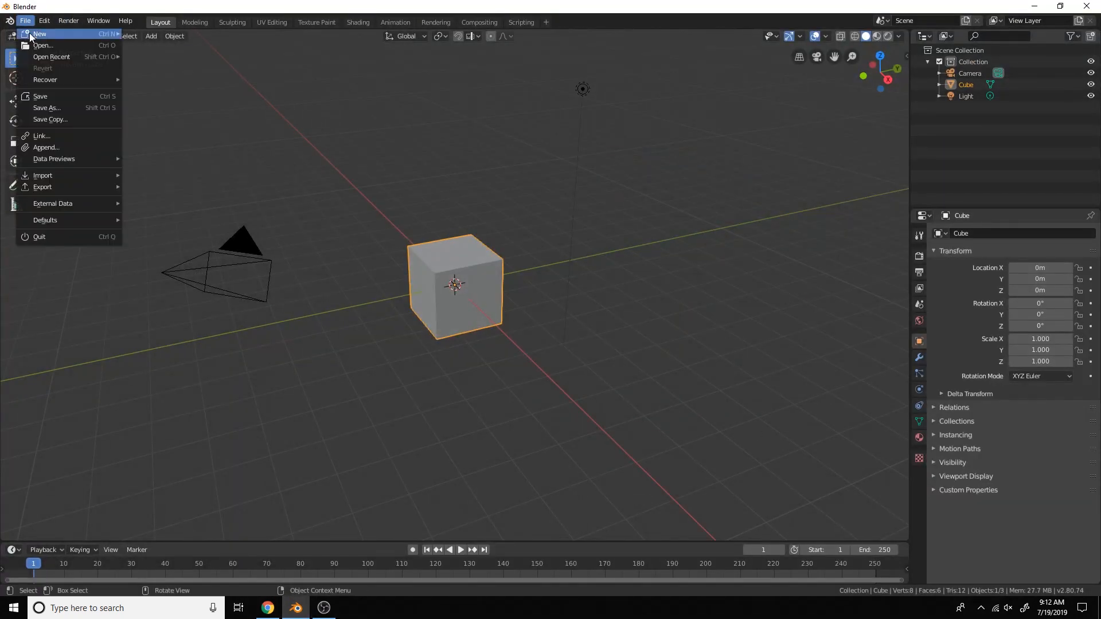
{"action": "left_click", "coordinate": [64, 108]}
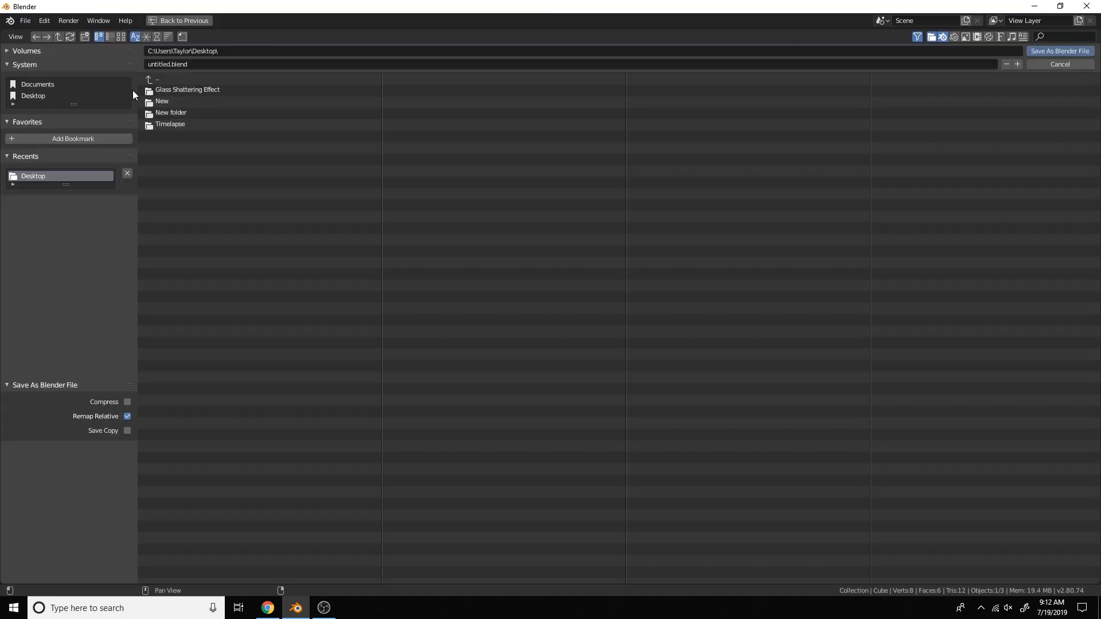
{"action": "left_click", "coordinate": [192, 91]}
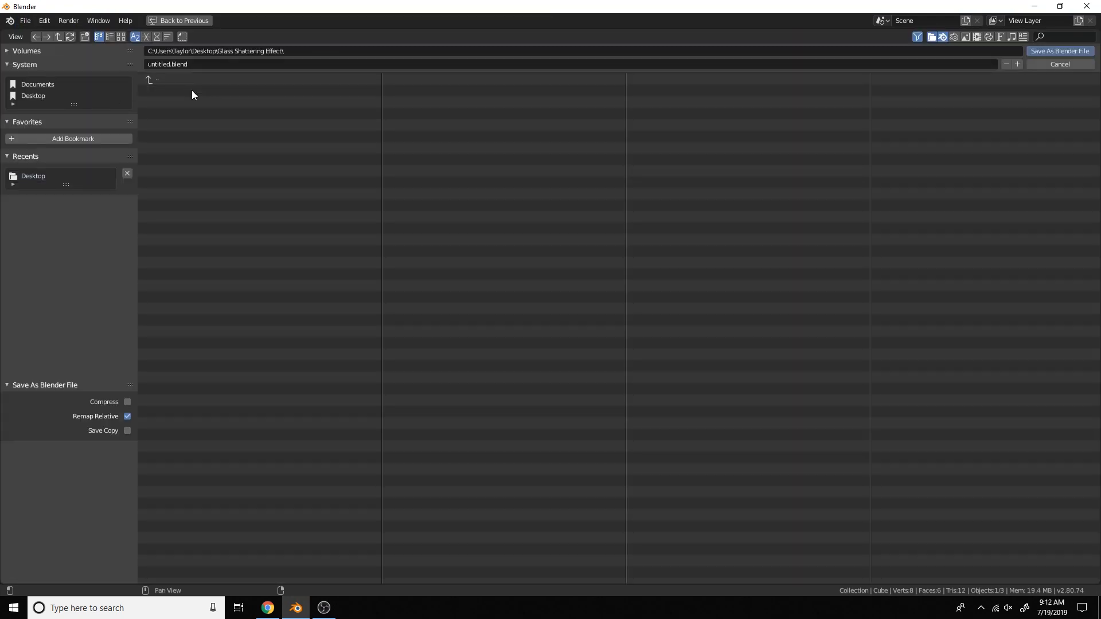
{"action": "left_click", "coordinate": [1063, 51]}
{"action": "left_click", "coordinate": [1061, 5]}
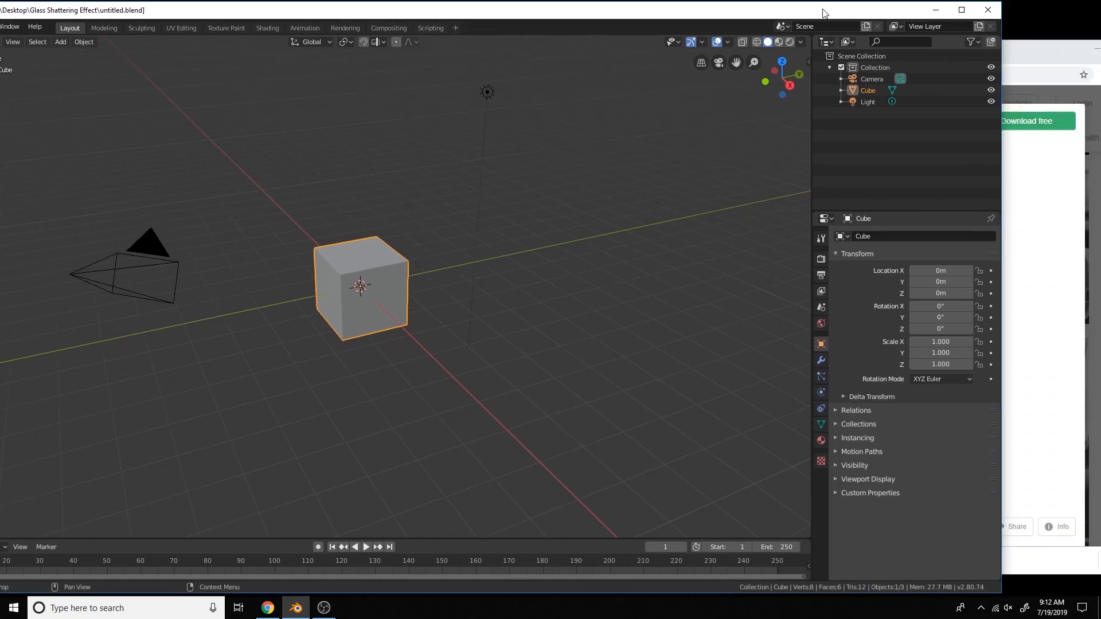
{"action": "left_click", "coordinate": [954, 12]}
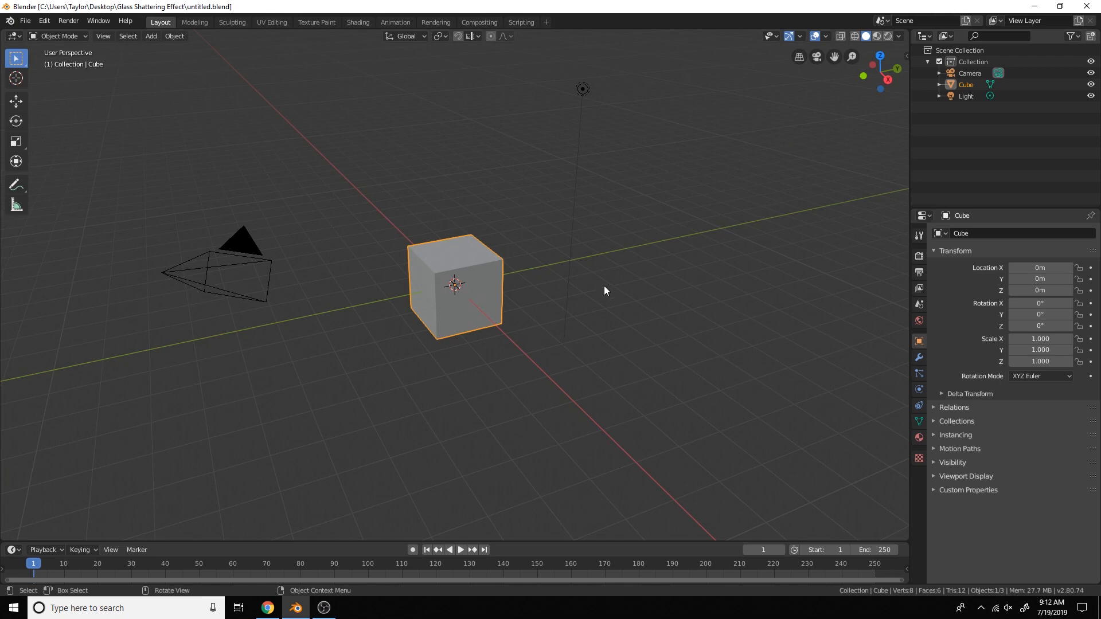
Step: Search the add-ons in Blender's preferences for "imag" to check whether Import Images as Planes is enabled
{"action": "key", "text": "shift+a"}
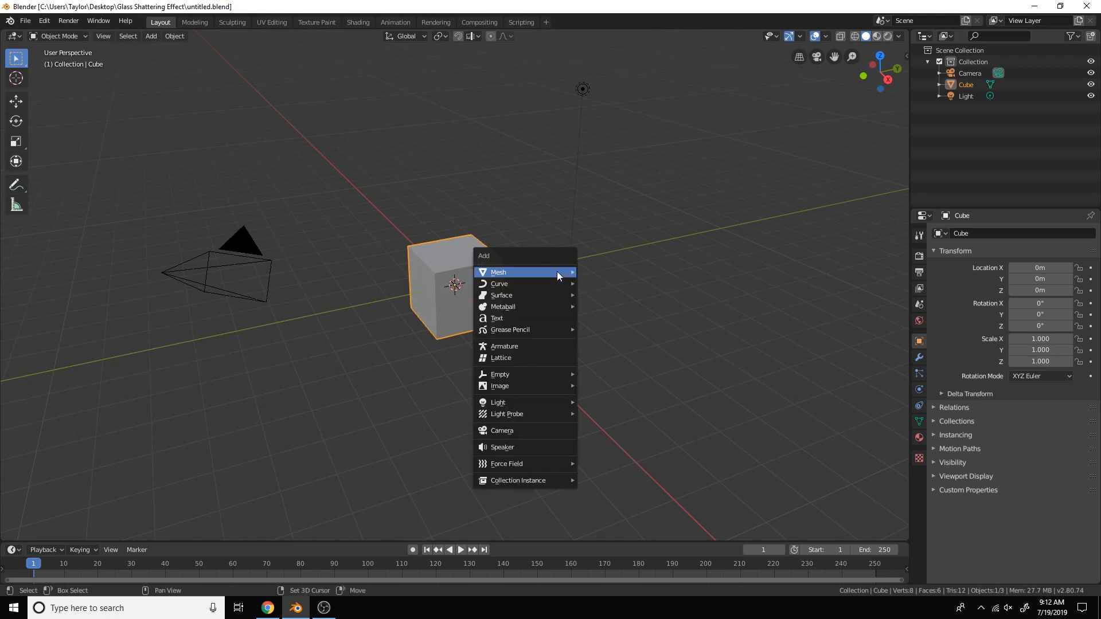
{"action": "mouse_move", "coordinate": [546, 389]}
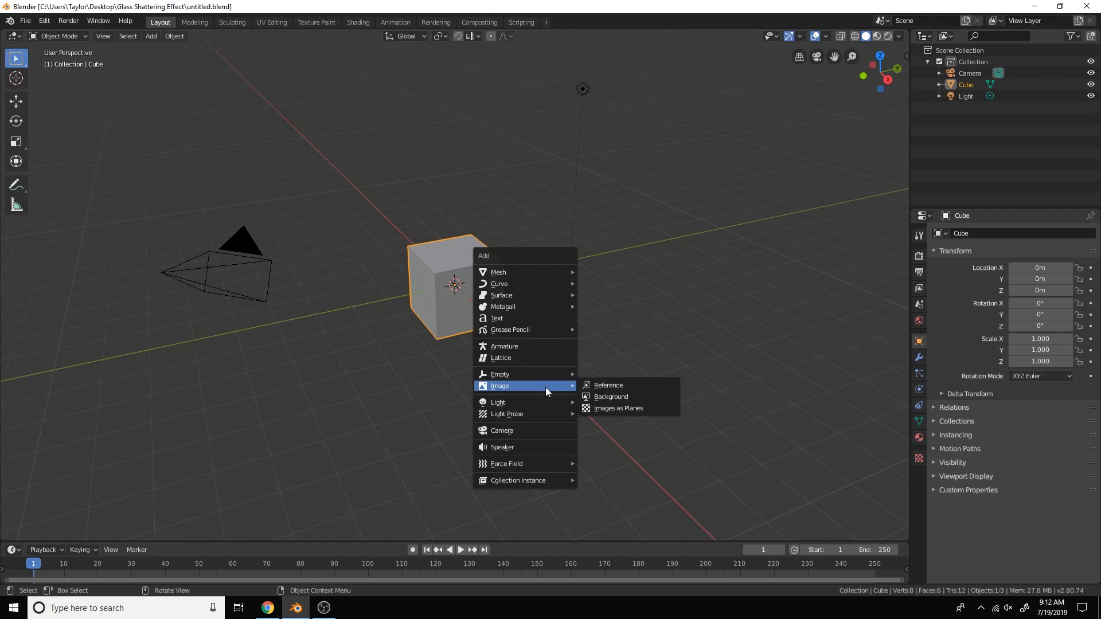
{"action": "left_click", "coordinate": [44, 21]}
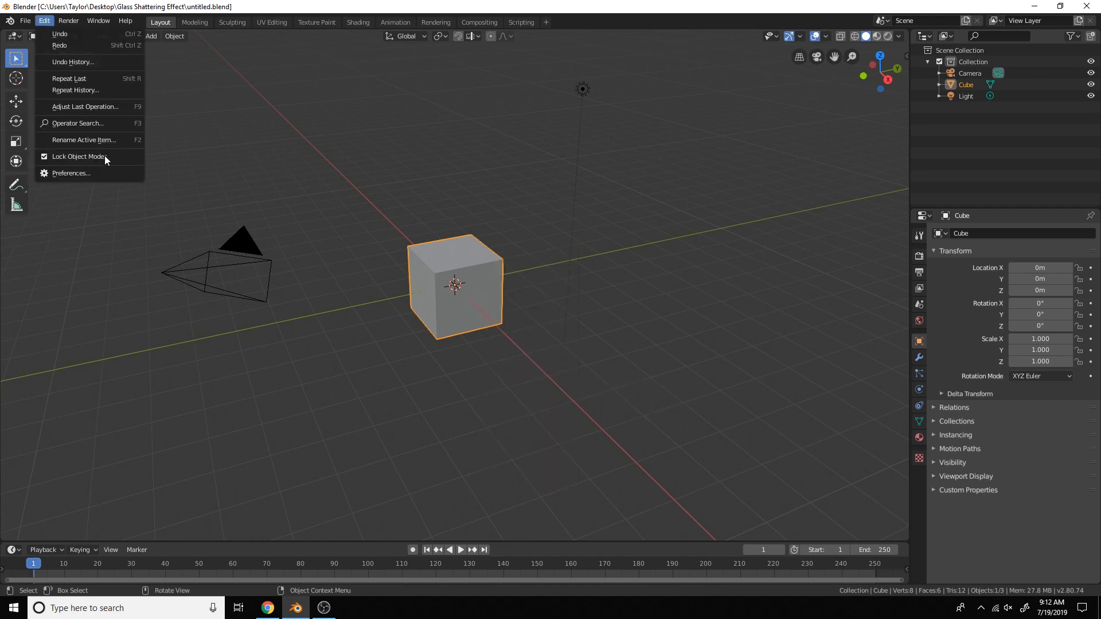
{"action": "left_click", "coordinate": [104, 174]}
{"action": "left_click", "coordinate": [279, 61]}
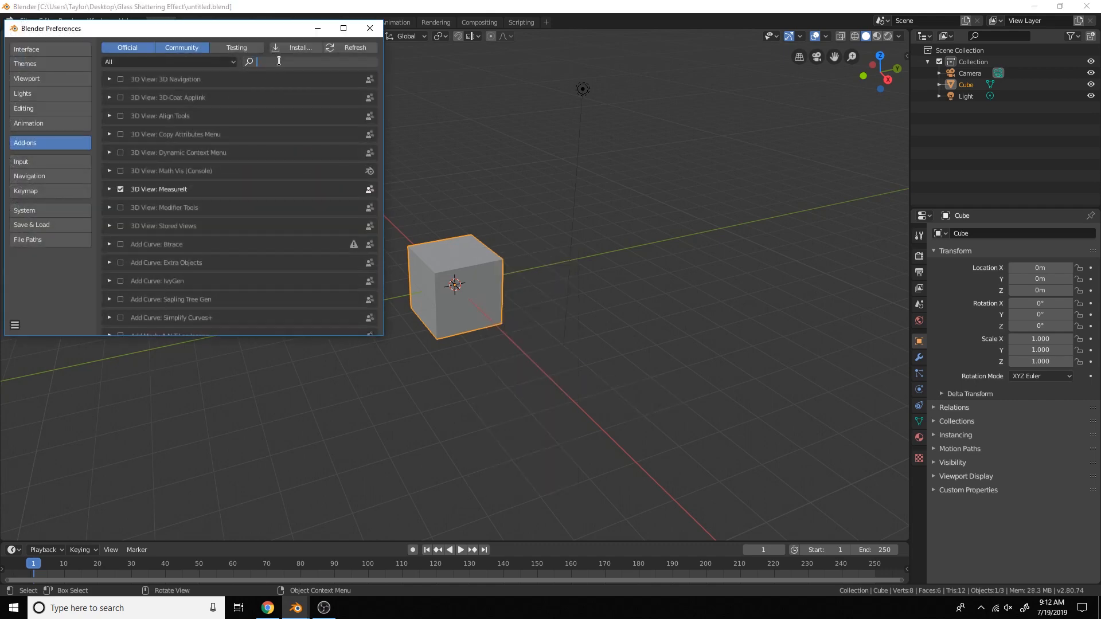
{"action": "type", "text": "imag"}
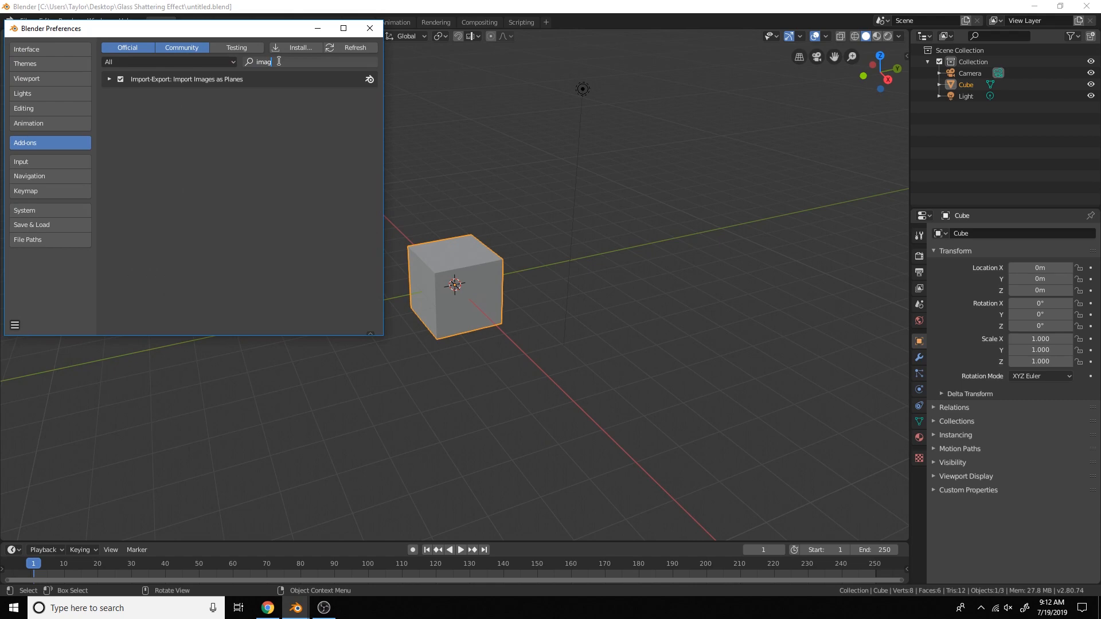
{"action": "left_click", "coordinate": [458, 204]}
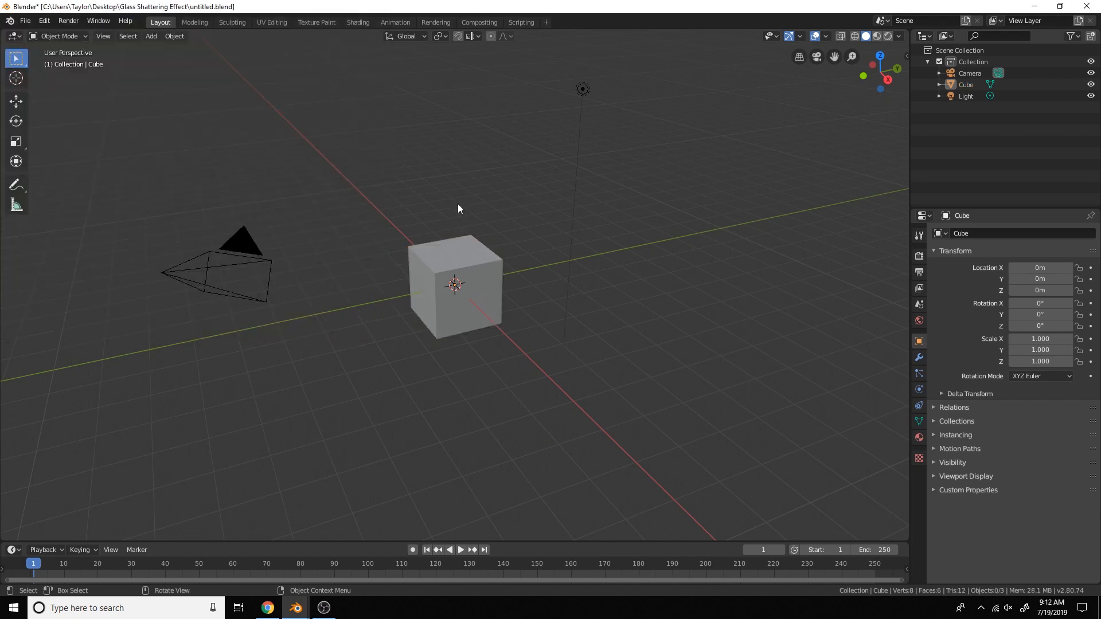
Step: Import the downloaded photo from the Glass Shattering Effect folder as an image plane
{"action": "key", "text": "shift+a"}
{"action": "mouse_move", "coordinate": [458, 205]}
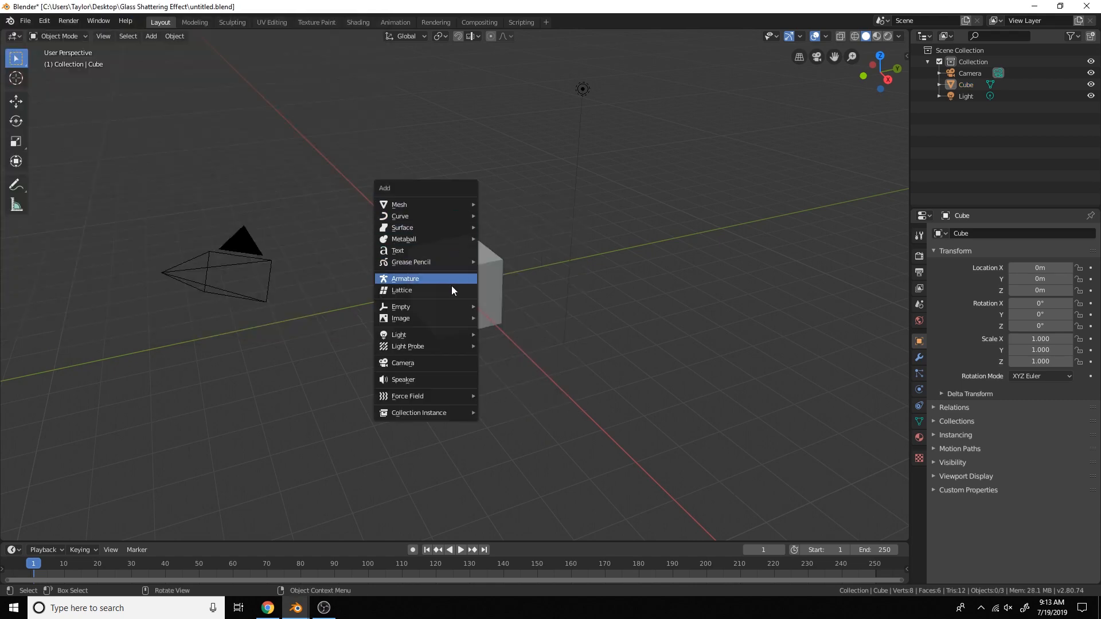
{"action": "mouse_move", "coordinate": [445, 318]}
{"action": "left_click", "coordinate": [510, 340]}
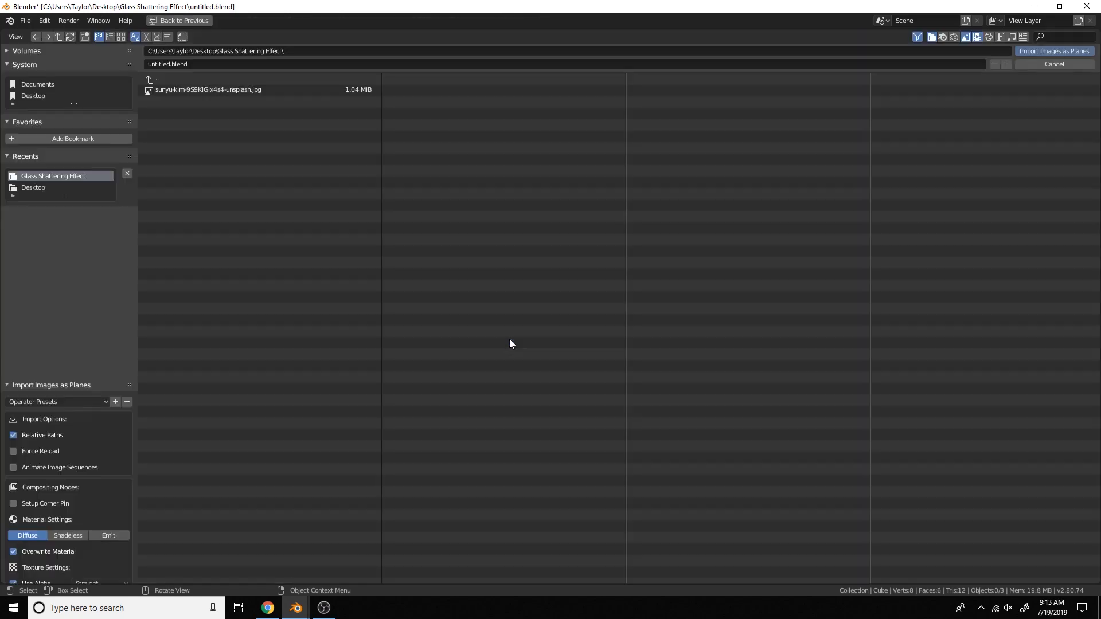
{"action": "left_click", "coordinate": [219, 91]}
{"action": "left_click", "coordinate": [1027, 51]}
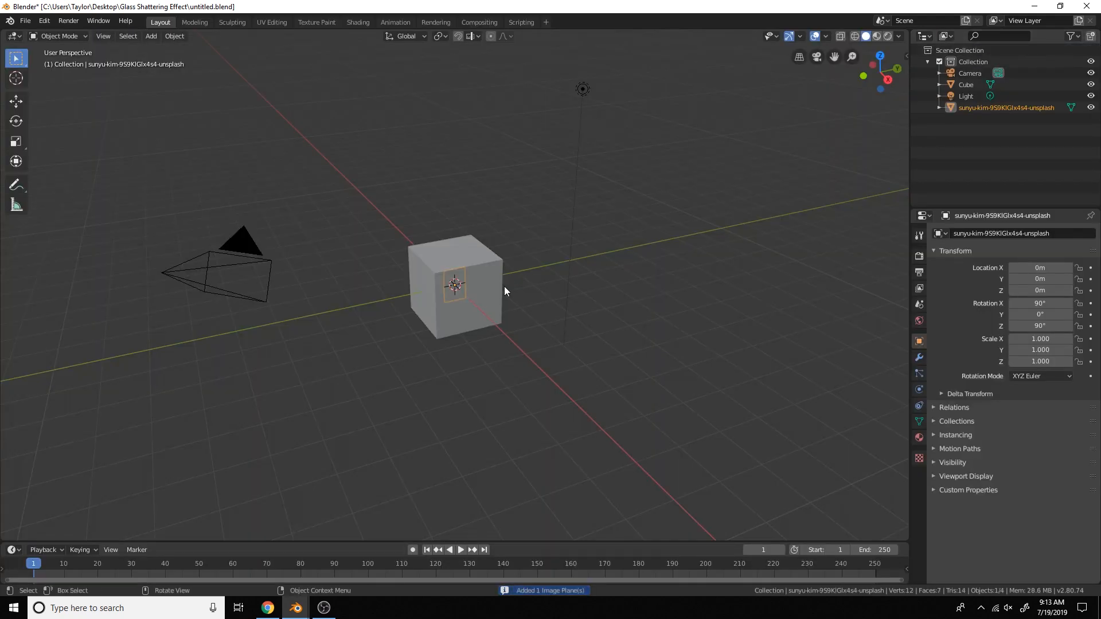
Step: Move the image plane out of the cube to its side and scale the plane up
{"action": "key", "text": "g"}
{"action": "left_click", "coordinate": [579, 281]}
{"action": "middle_click_drag", "start_coordinate": [588, 270], "coordinate": [569, 277]}
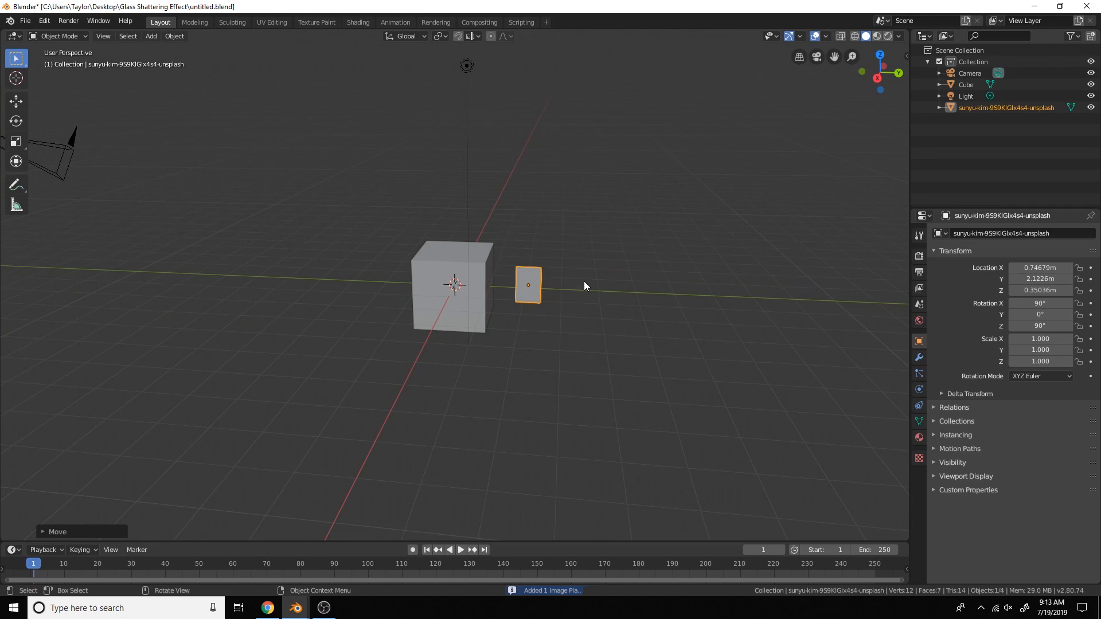
{"action": "key", "text": "s"}
{"action": "left_click", "coordinate": [673, 326]}
Step: Delete the default cube, light and camera, leaving only the image plane in the scene
{"action": "left_click", "coordinate": [458, 295]}
{"action": "key", "text": "x"}
{"action": "left_click", "coordinate": [456, 290]}
{"action": "left_click", "coordinate": [464, 68]}
{"action": "key", "text": "x"}
{"action": "left_click", "coordinate": [462, 75]}
{"action": "left_click", "coordinate": [75, 138]}
{"action": "key", "text": "x"}
{"action": "left_click", "coordinate": [72, 139]}
Step: Set the scene's render engine to Cycles
{"action": "left_click", "coordinate": [919, 256]}
{"action": "left_click", "coordinate": [1052, 234]}
{"action": "left_click", "coordinate": [1032, 271]}
Step: Move the image plane over the world origin in the right orthographic view, centred on the vertical axis
{"action": "left_click", "coordinate": [547, 287]}
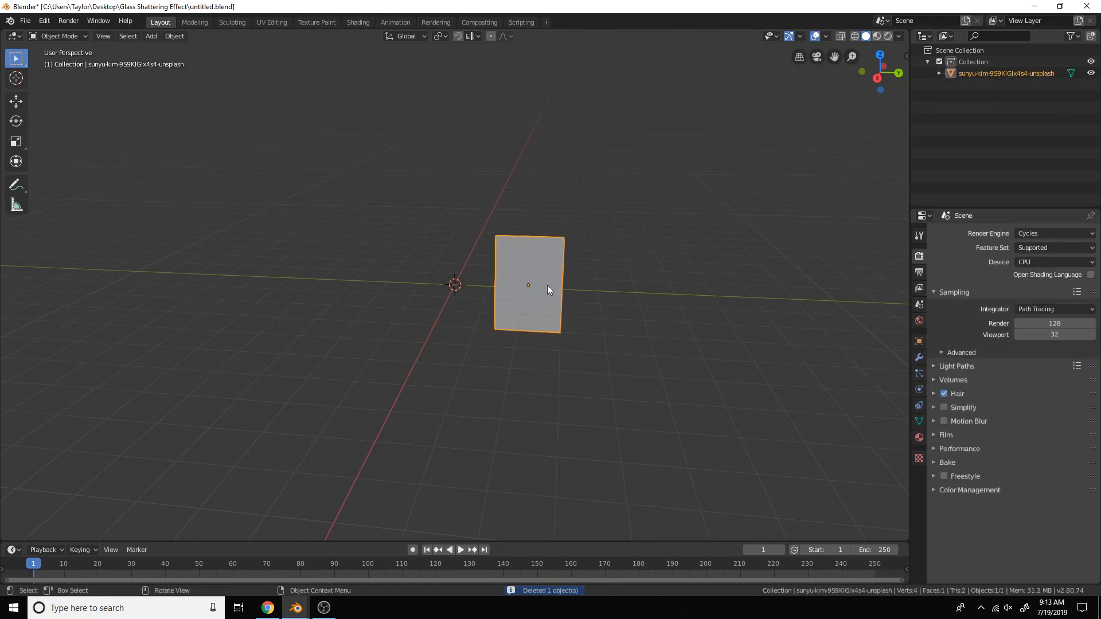
{"action": "key", "text": "KP_1"}
{"action": "key", "text": "KP_3"}
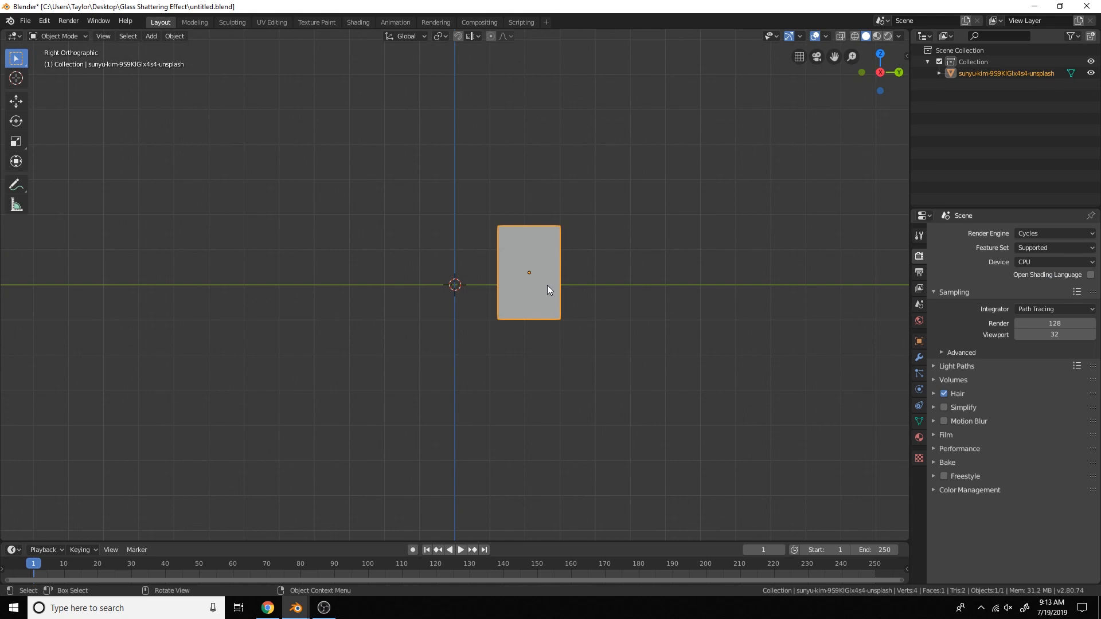
{"action": "key", "text": "g"}
{"action": "left_click", "coordinate": [471, 273]}
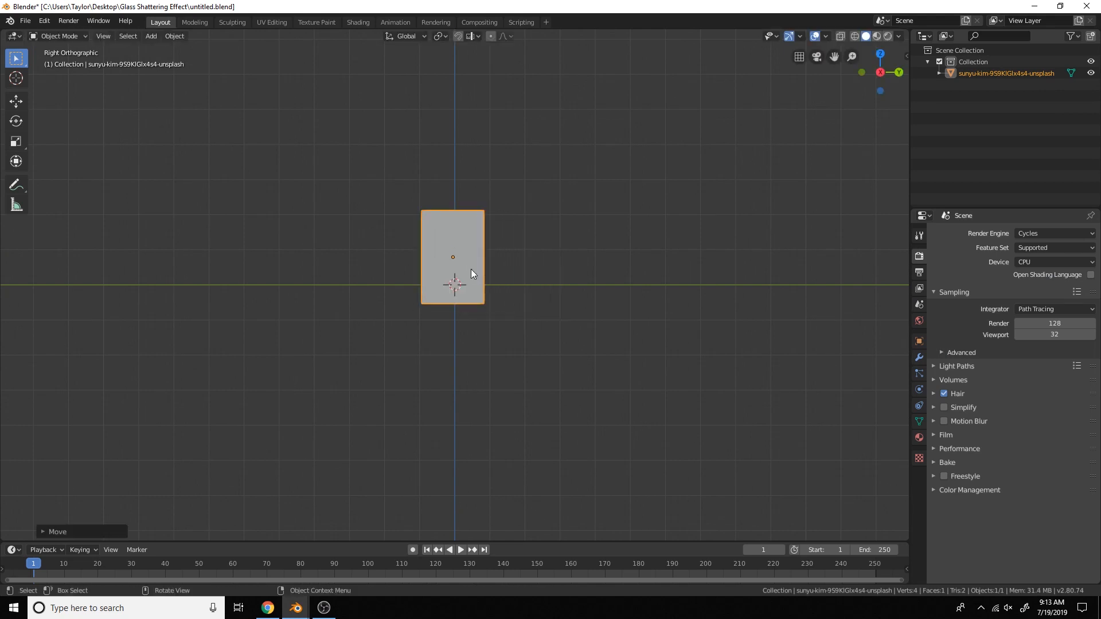
Step: Show the viewport in Rendered shading and set the Cycles device to GPU Compute
{"action": "left_click", "coordinate": [888, 36]}
{"action": "scroll", "coordinate": [595, 215], "scroll_direction": "up", "scroll_amount": 7}
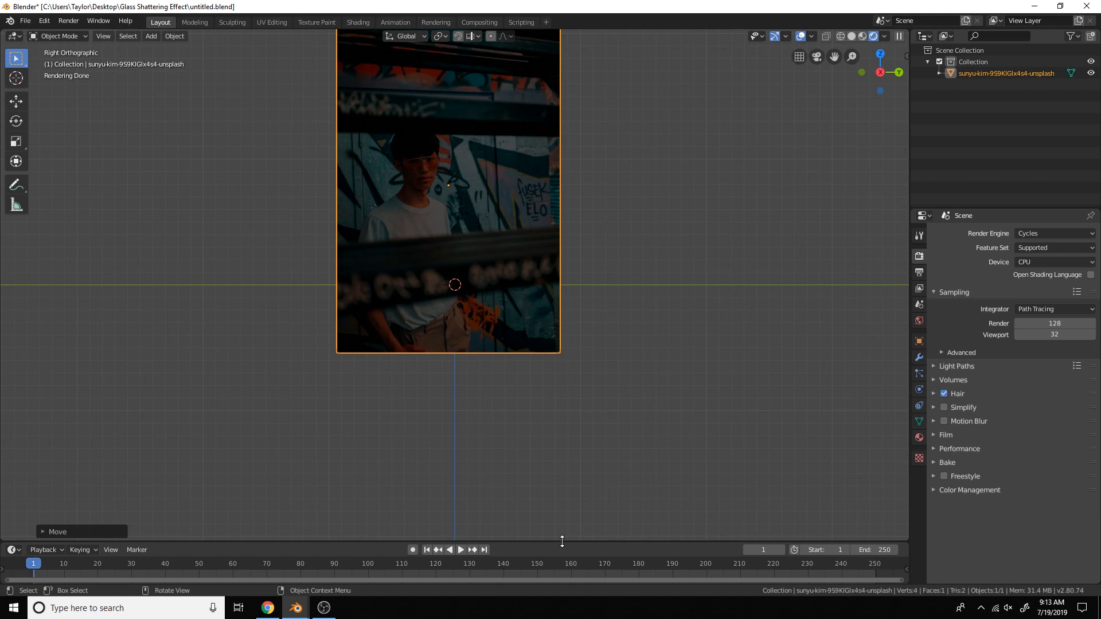
{"action": "left_click", "coordinate": [1035, 261]}
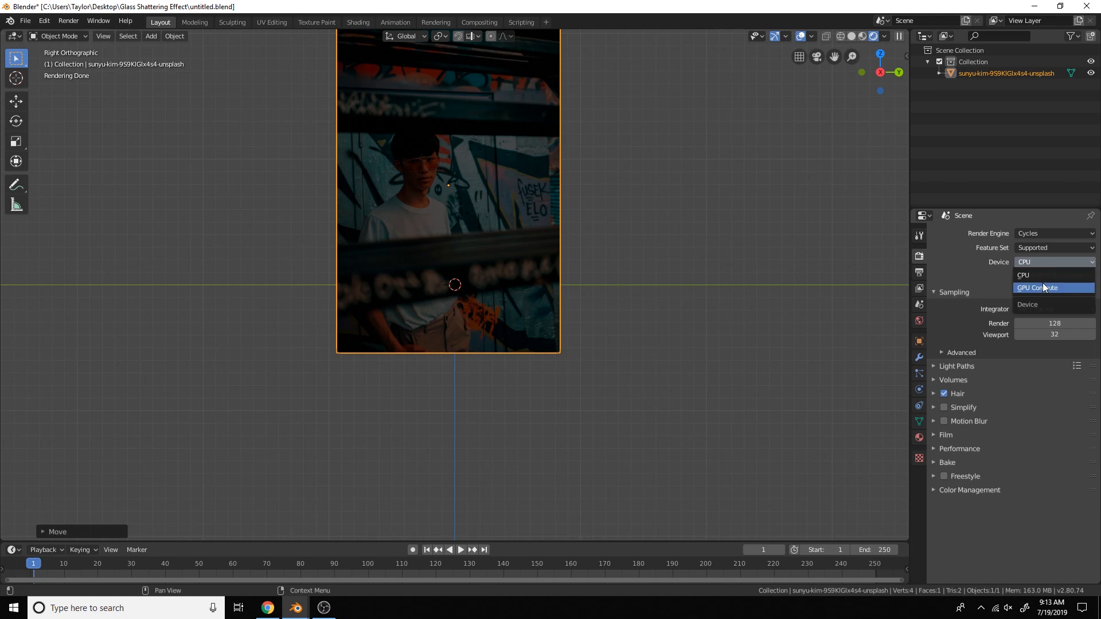
{"action": "left_click", "coordinate": [1043, 285]}
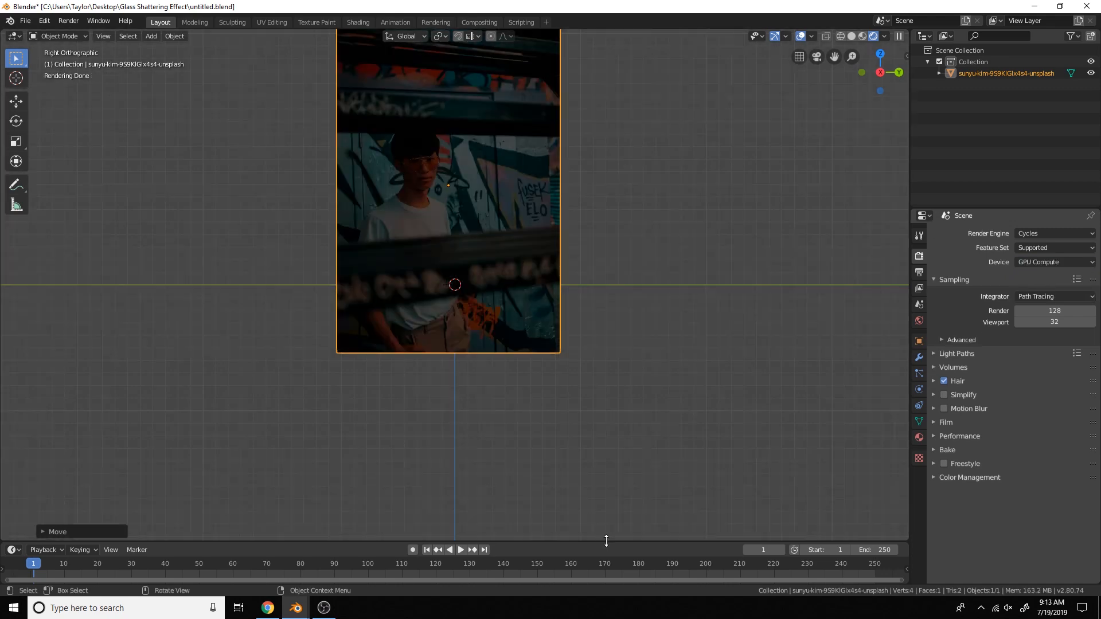
Step: Enlarge the timeline area to about half the window height and change it into a Shader Editor
{"action": "left_click_drag", "start_coordinate": [606, 541], "coordinate": [611, 295]}
{"action": "left_click", "coordinate": [13, 305]}
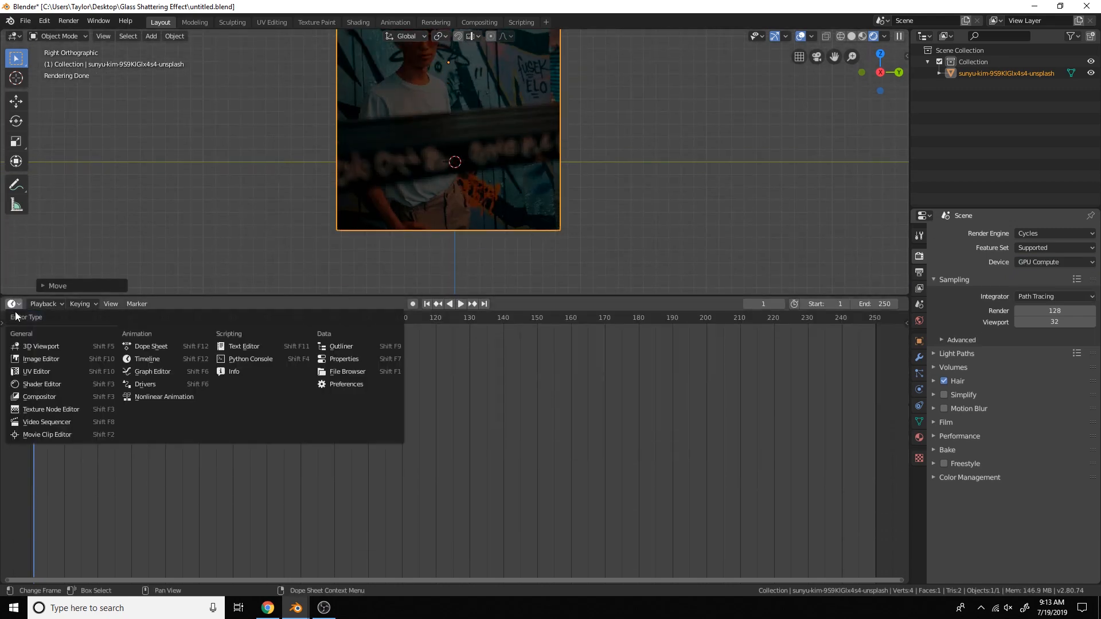
{"action": "left_click", "coordinate": [50, 383]}
Step: Move the image texture node aside and delete the three nodes between it and the Material Output
{"action": "scroll", "coordinate": [541, 425], "scroll_direction": "up", "scroll_amount": 7}
{"action": "middle_click_drag", "start_coordinate": [443, 481], "coordinate": [548, 432]}
{"action": "scroll", "coordinate": [548, 432], "scroll_direction": "up", "scroll_amount": 1}
{"action": "left_click_drag", "start_coordinate": [548, 432], "coordinate": [271, 383]}
{"action": "scroll", "coordinate": [588, 356], "scroll_direction": "up", "scroll_amount": 1}
{"action": "middle_click_drag", "start_coordinate": [591, 353], "coordinate": [513, 395]}
{"action": "left_click", "coordinate": [535, 387]}
{"action": "key", "text": "x"}
{"action": "left_click", "coordinate": [541, 462]}
{"action": "key", "text": "x"}
{"action": "left_click", "coordinate": [611, 365]}
{"action": "key", "text": "x"}
Step: Add an Emission node, feed the image texture's color into it and connect it to the Material Output surface
{"action": "key", "text": "shift+a"}
{"action": "left_click", "coordinate": [452, 390]}
{"action": "type", "text": "emis"}
{"action": "key", "text": "Return"}
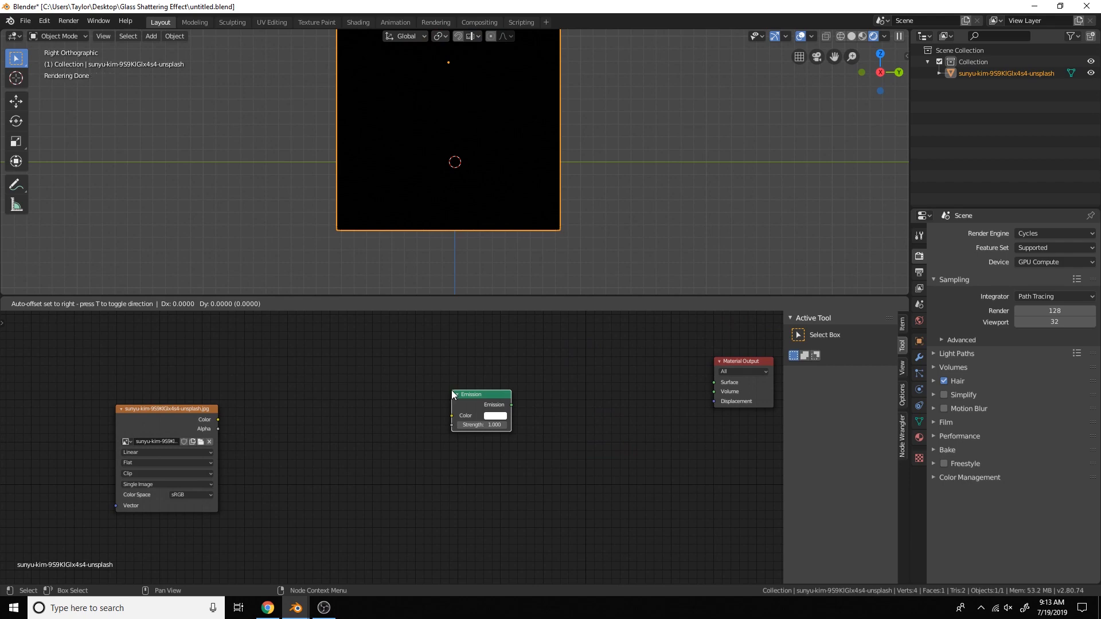
{"action": "left_click", "coordinate": [451, 390]}
{"action": "left_click_drag", "start_coordinate": [218, 419], "coordinate": [452, 416]}
{"action": "left_click", "coordinate": [486, 397], "text": "ctrl+shift"}
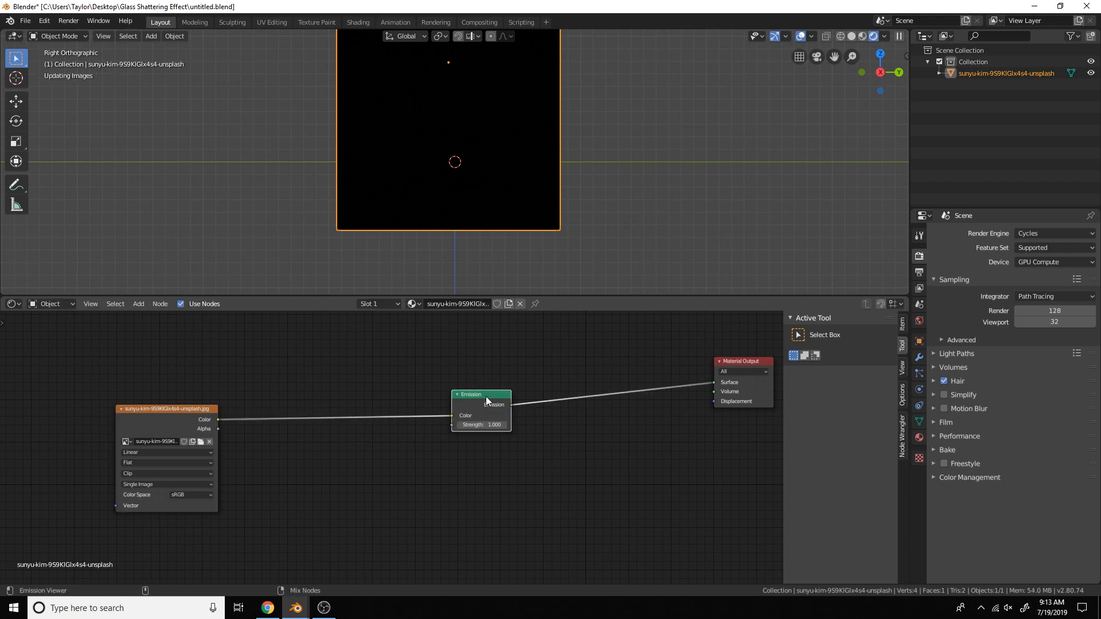
Step: Add a camera and align it to the current right view of the image plane
{"action": "scroll", "coordinate": [537, 123], "scroll_direction": "down", "scroll_amount": 2}
{"action": "scroll", "coordinate": [669, 111], "scroll_direction": "up", "scroll_amount": 2, "text": "shift"}
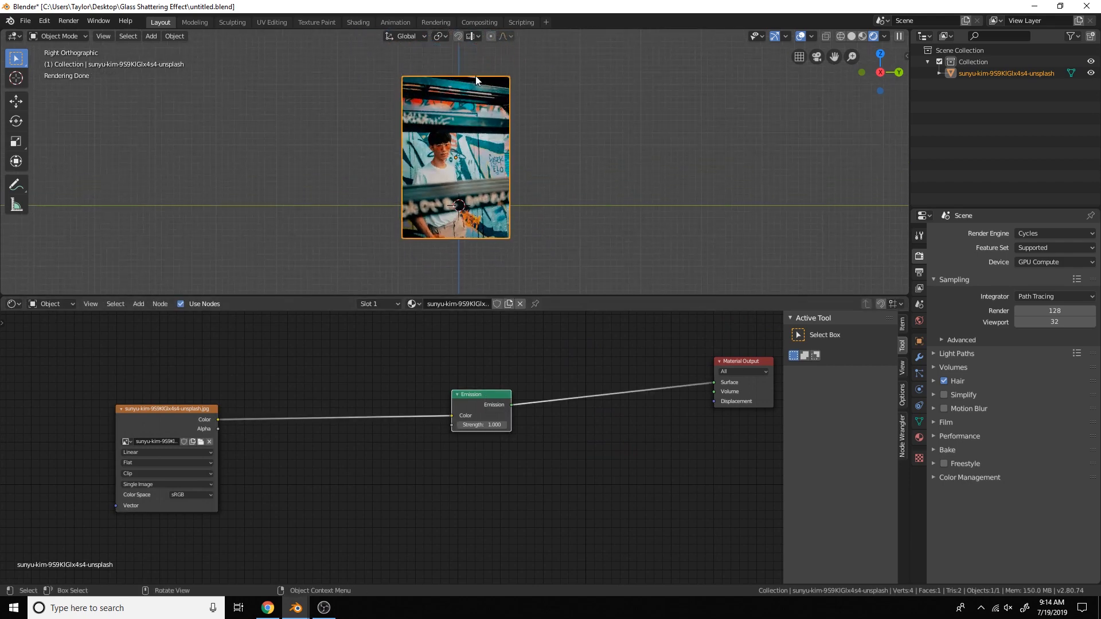
{"action": "scroll", "coordinate": [546, 226], "scroll_direction": "up", "scroll_amount": 2}
{"action": "scroll", "coordinate": [496, 201], "scroll_direction": "down", "scroll_amount": 1, "text": "shift"}
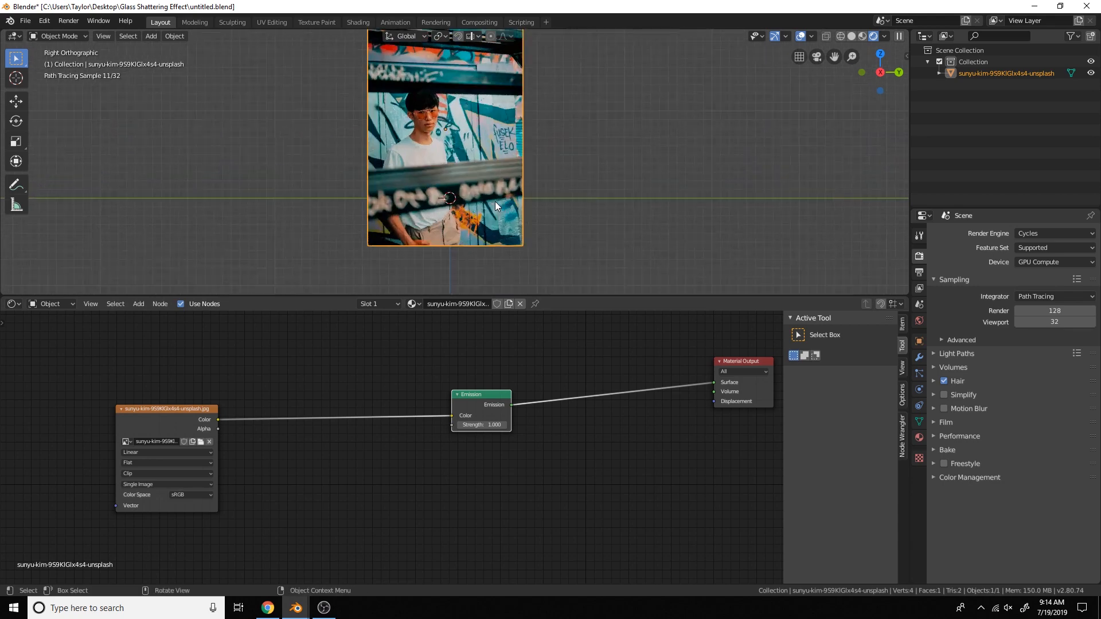
{"action": "key", "text": "shift+a"}
{"action": "left_click", "coordinate": [477, 358]}
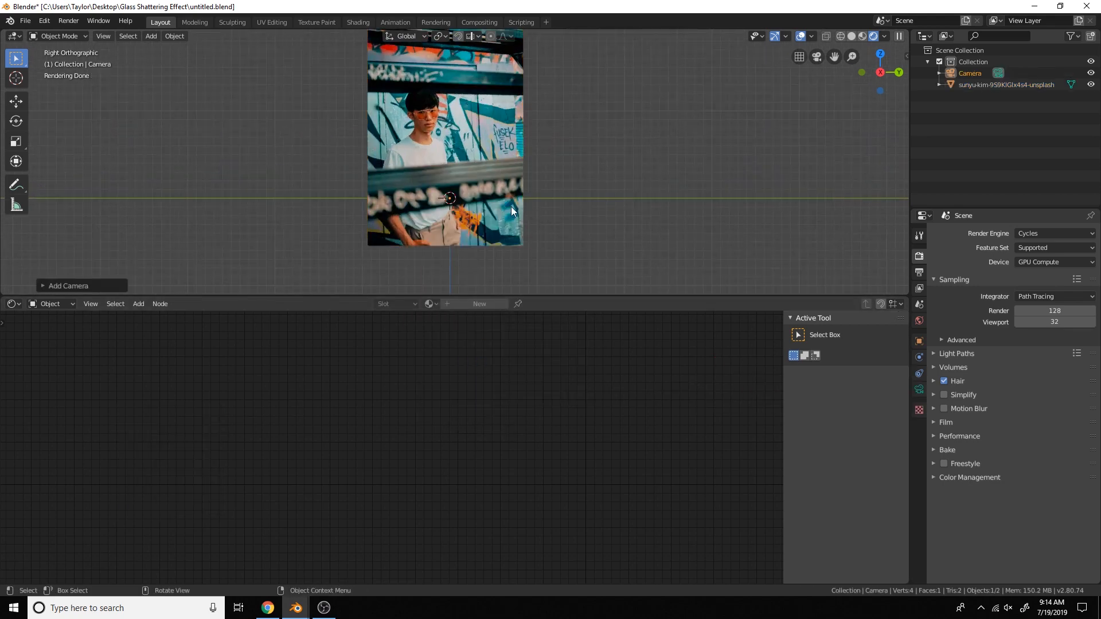
{"action": "key", "text": "ctrl+alt+KP_0"}
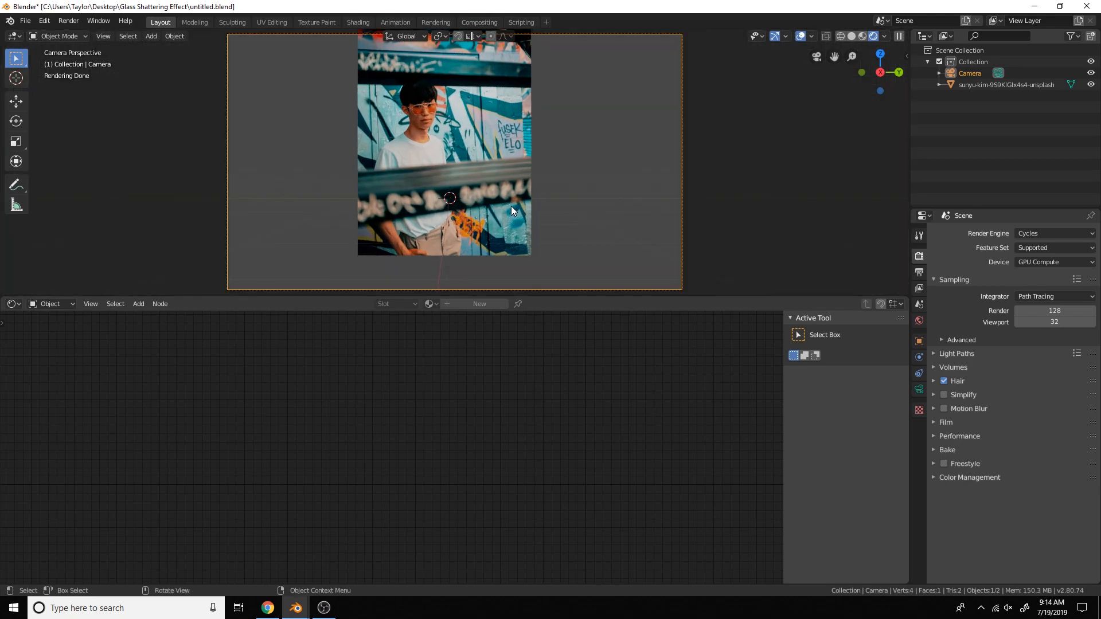
Step: Move the camera along its local Z axis toward the image plane until the photo nearly fills the frame's width
{"action": "key", "text": "g"}
{"action": "key", "text": "z"}
{"action": "key", "text": "z"}
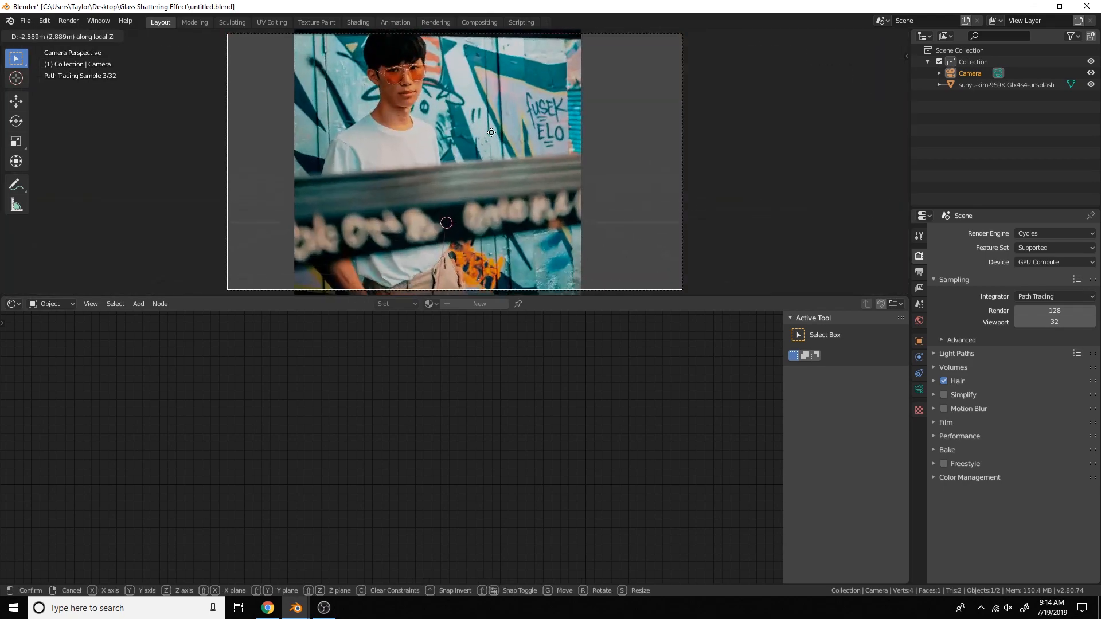
{"action": "left_click", "coordinate": [485, 124]}
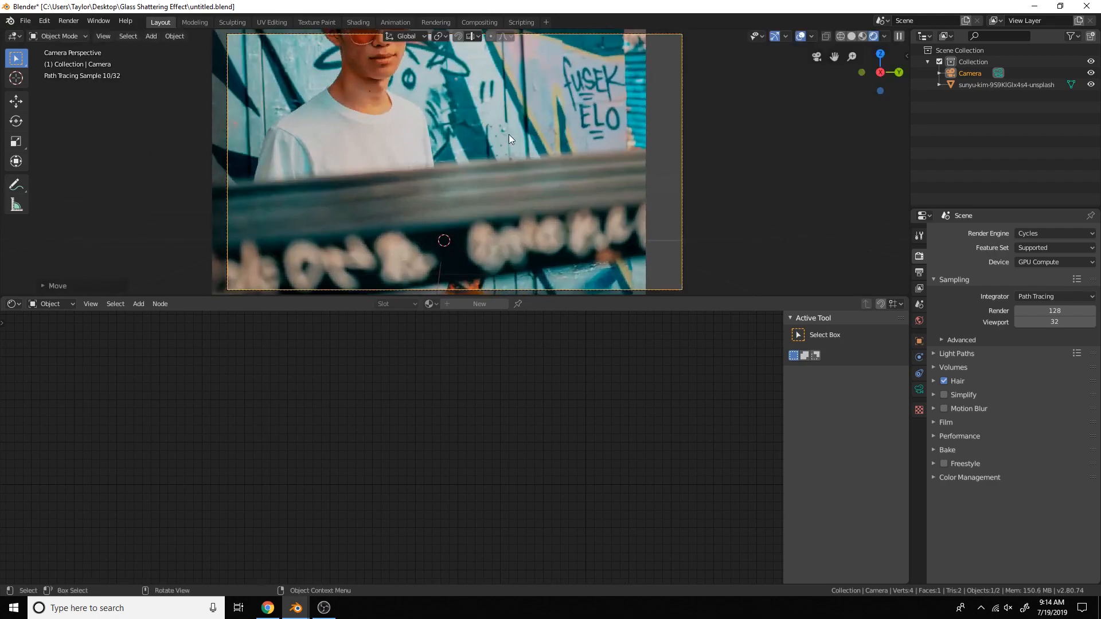
Step: Center the camera horizontally on the photo and raise it so the head and shoulders are framed
{"action": "key", "text": "g"}
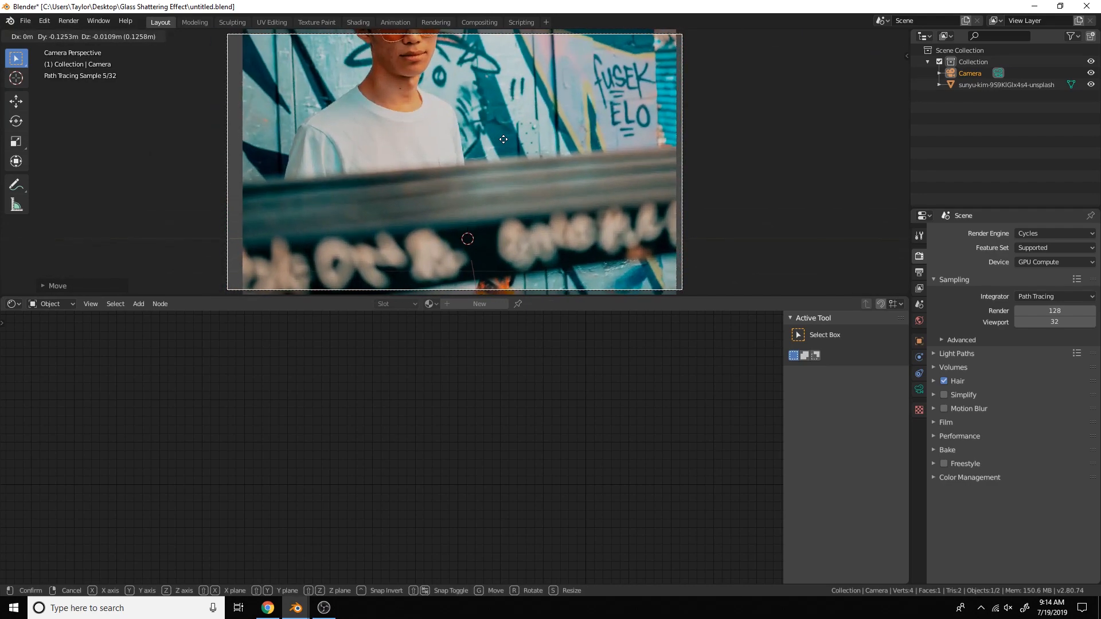
{"action": "key", "text": "z"}
{"action": "key", "text": "z"}
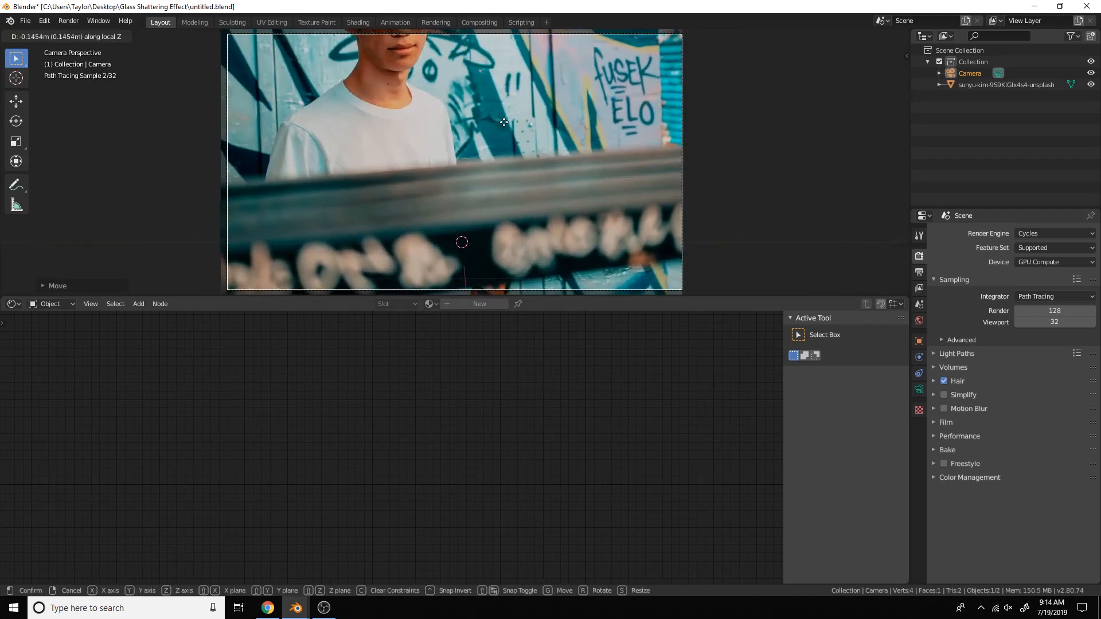
{"action": "key", "text": "z"}
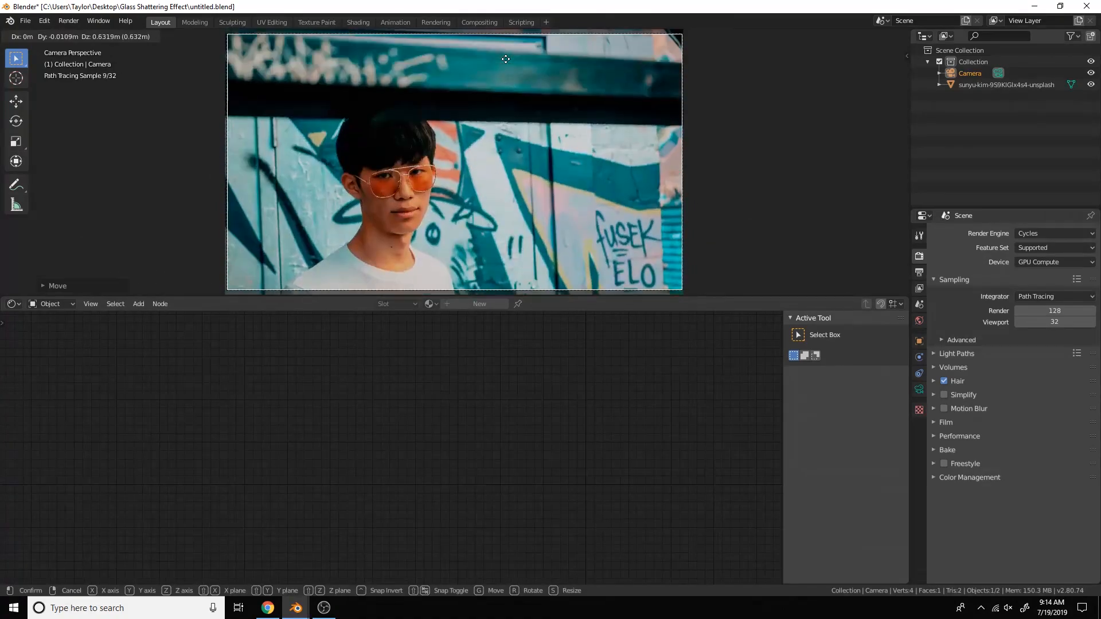
{"action": "left_click", "coordinate": [545, 107]}
Step: Fine-tune the camera's distance along its local Z axis so the photo fills the whole frame
{"action": "key", "text": "g"}
{"action": "key", "text": "z"}
{"action": "key", "text": "z"}
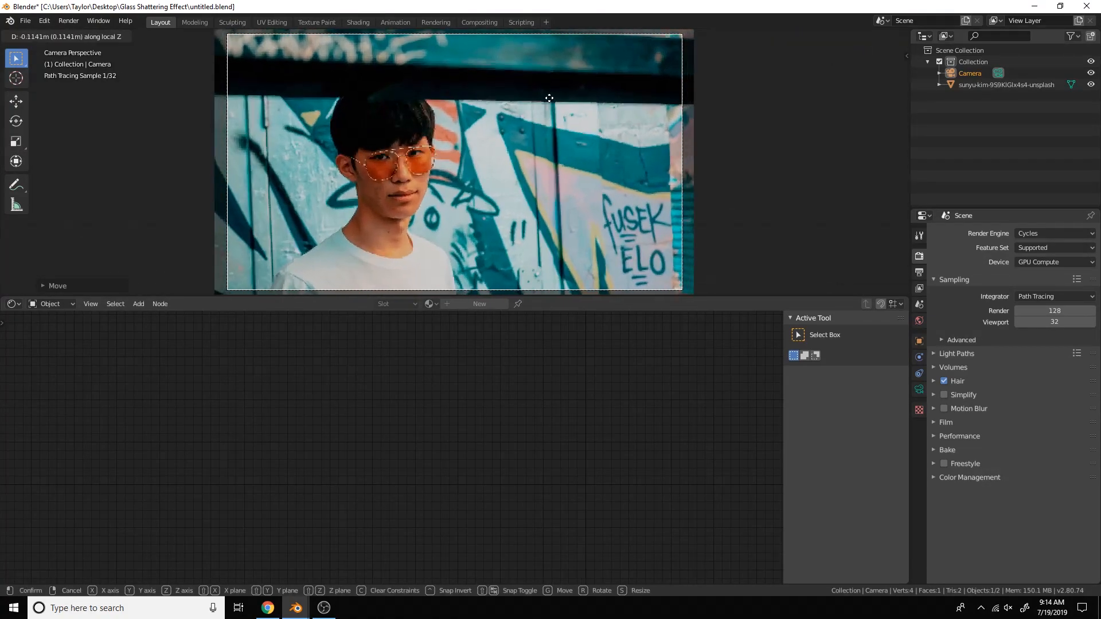
{"action": "key", "text": "z"}
{"action": "key", "text": "z"}
{"action": "key", "text": "z"}
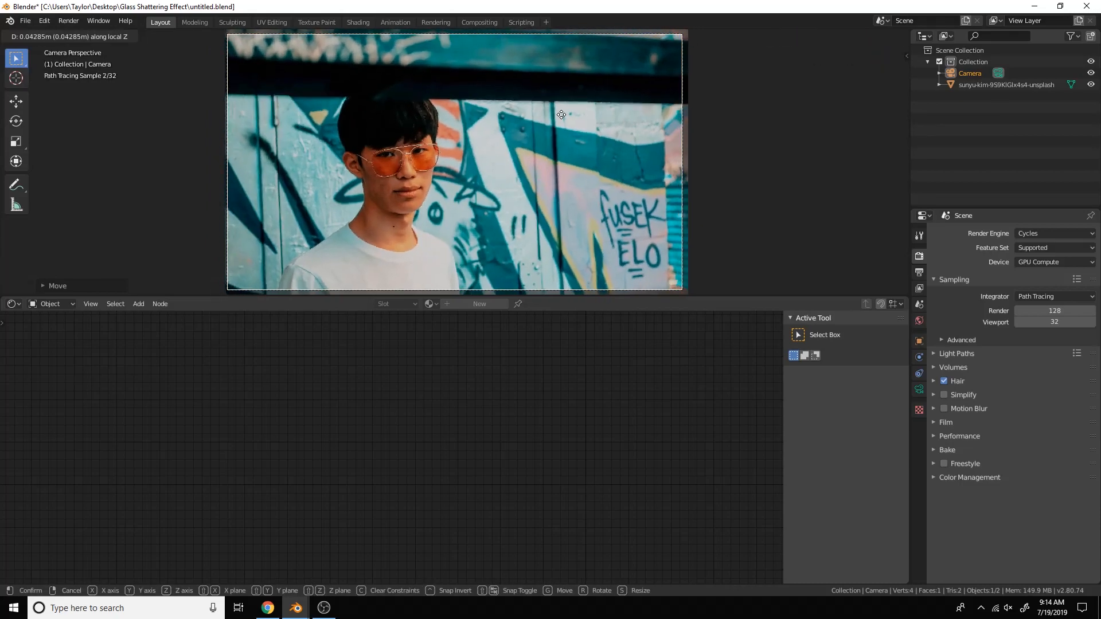
{"action": "left_click", "coordinate": [566, 121]}
Step: Add a Voronoi Texture node to the image plane's material, ahead of the image texture node
{"action": "left_click", "coordinate": [436, 225]}
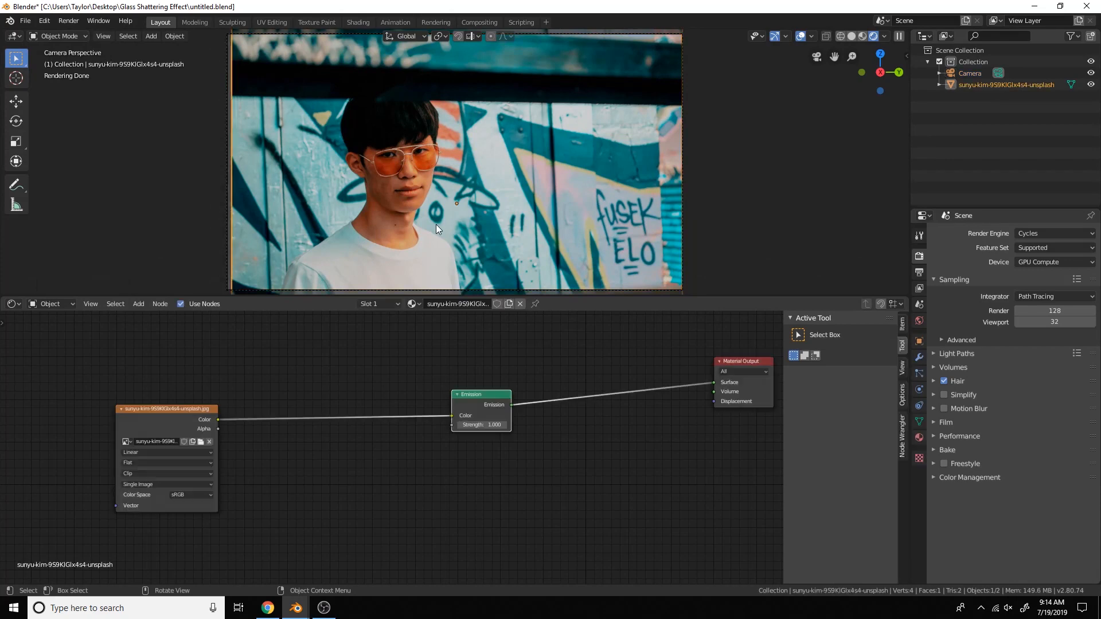
{"action": "middle_click_drag", "start_coordinate": [425, 456], "coordinate": [582, 473]}
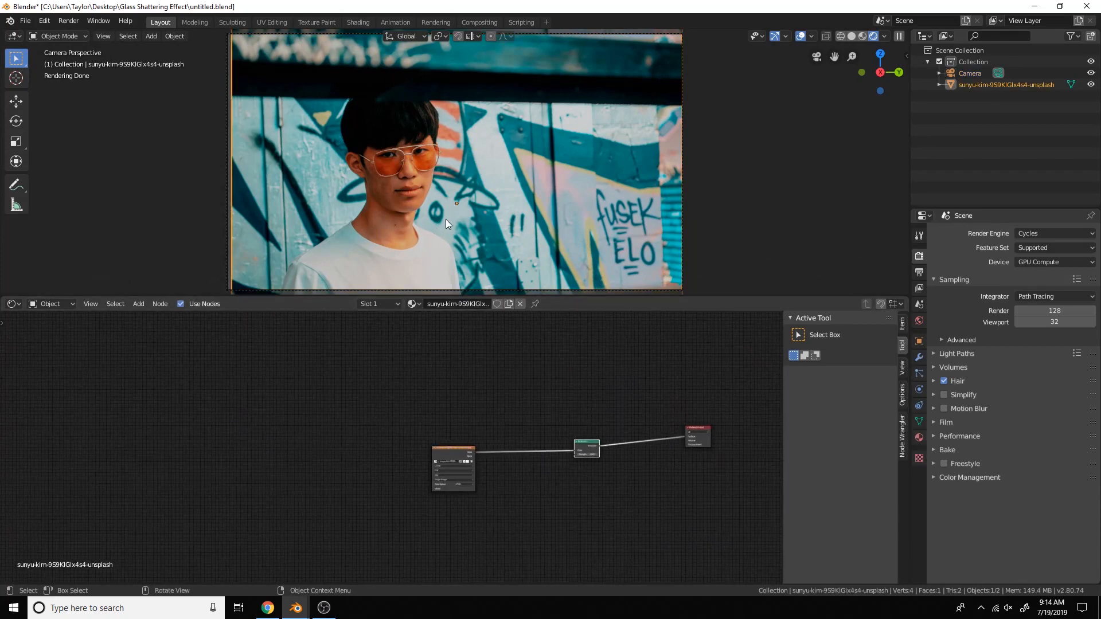
{"action": "scroll", "coordinate": [511, 433], "scroll_direction": "up", "scroll_amount": 3}
{"action": "key", "text": "shift+a"}
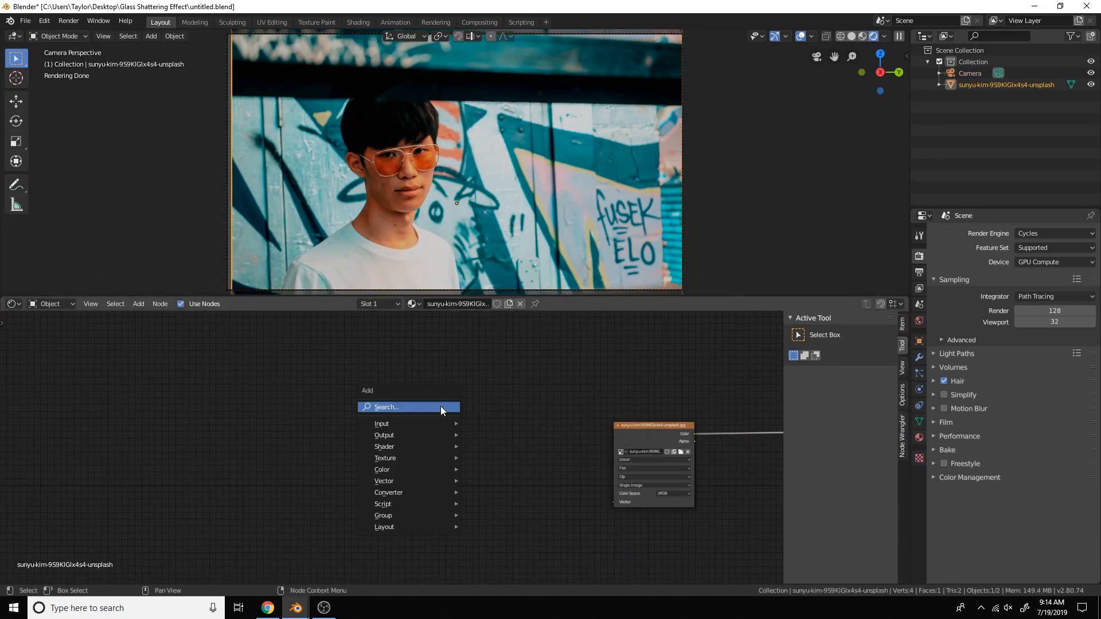
{"action": "left_click", "coordinate": [441, 409]}
{"action": "type", "text": "voronoi"}
{"action": "key", "text": "Return"}
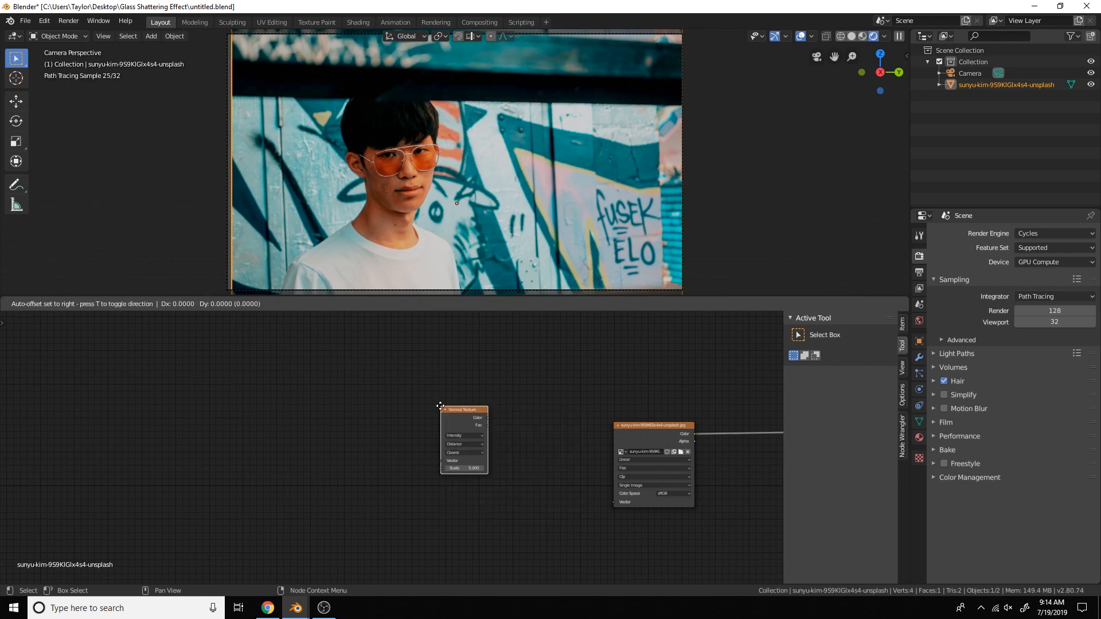
{"action": "left_click", "coordinate": [440, 407]}
Step: Connect the Voronoi color to the image texture's Vector input and set the Voronoi coloring to Cells
{"action": "scroll", "coordinate": [491, 410], "scroll_direction": "up", "scroll_amount": 2}
{"action": "left_click_drag", "start_coordinate": [410, 386], "coordinate": [616, 517]}
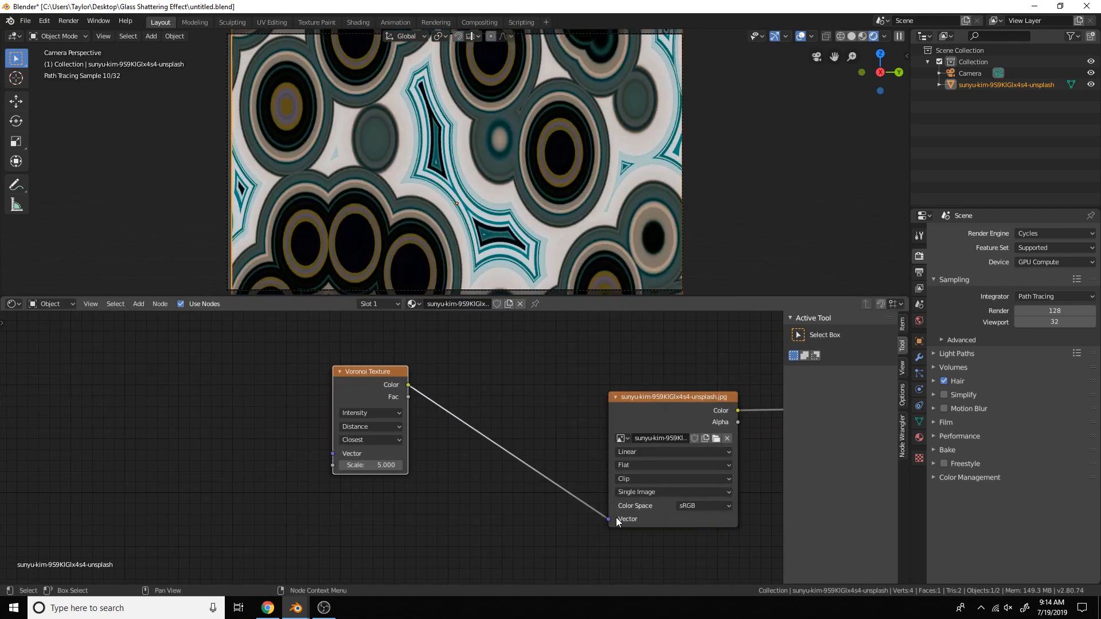
{"action": "left_click", "coordinate": [395, 414]}
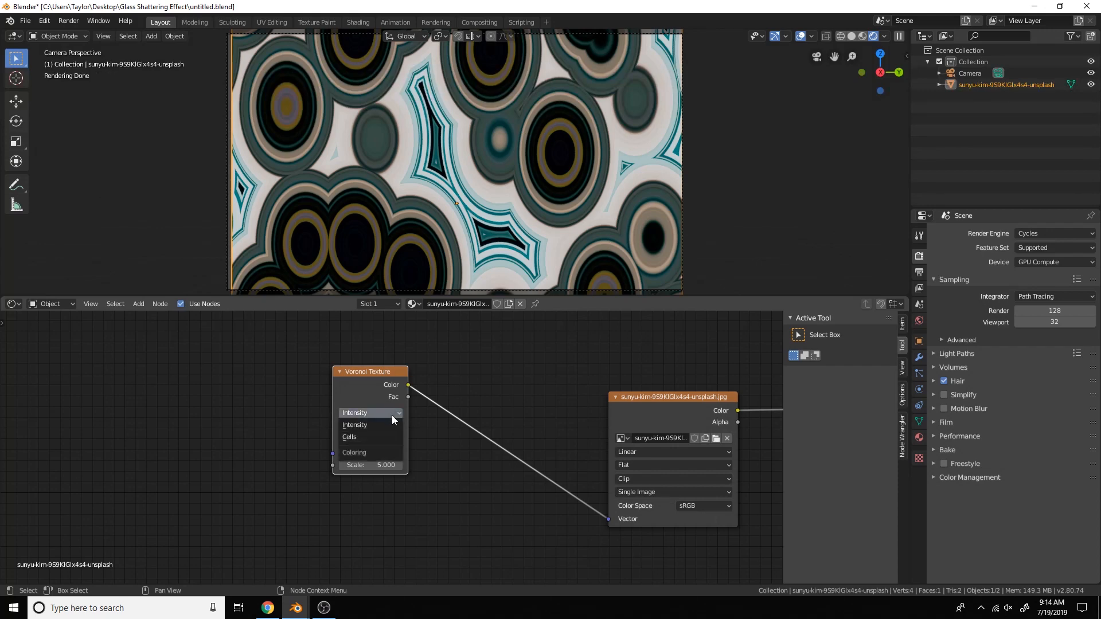
{"action": "left_click", "coordinate": [383, 434]}
{"action": "scroll", "coordinate": [488, 252], "scroll_direction": "down", "scroll_amount": 5}
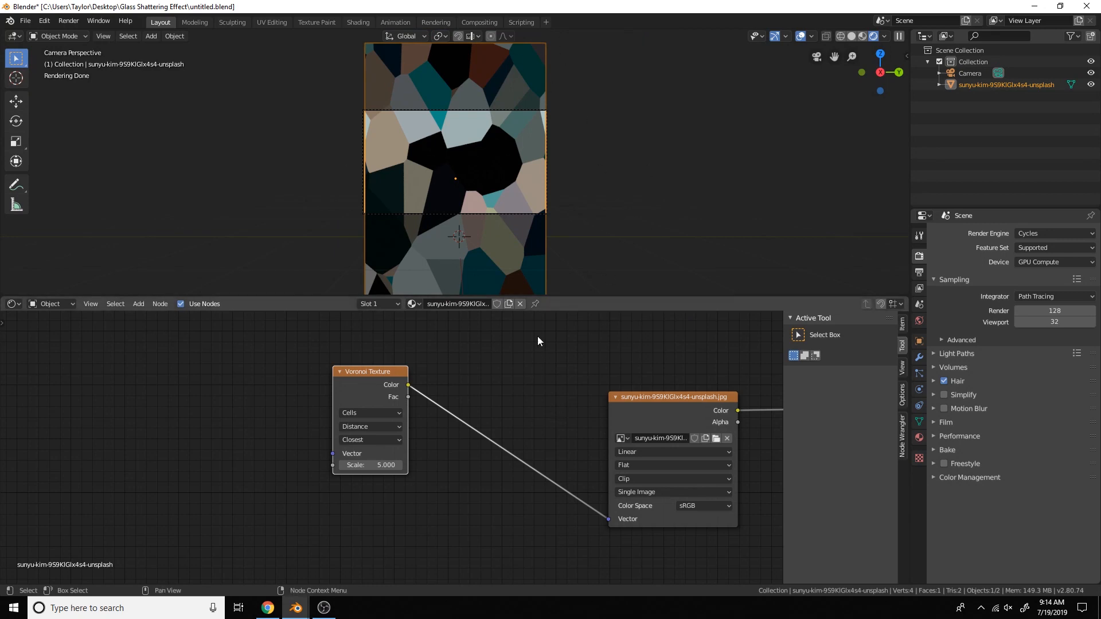
Step: Unlink the Voronoi color from the image texture's Vector input to view the plain photo, and relink it
{"action": "middle_click_drag", "start_coordinate": [624, 391], "coordinate": [476, 356]}
{"action": "left_click_drag", "start_coordinate": [459, 485], "coordinate": [413, 469]}
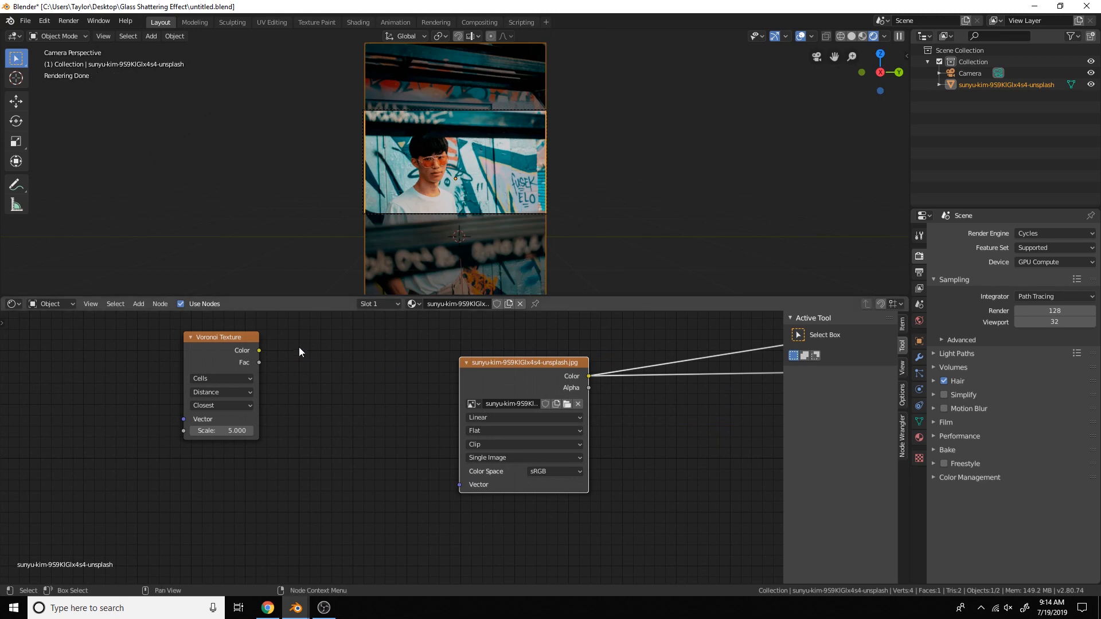
{"action": "left_click_drag", "start_coordinate": [260, 350], "coordinate": [459, 485]}
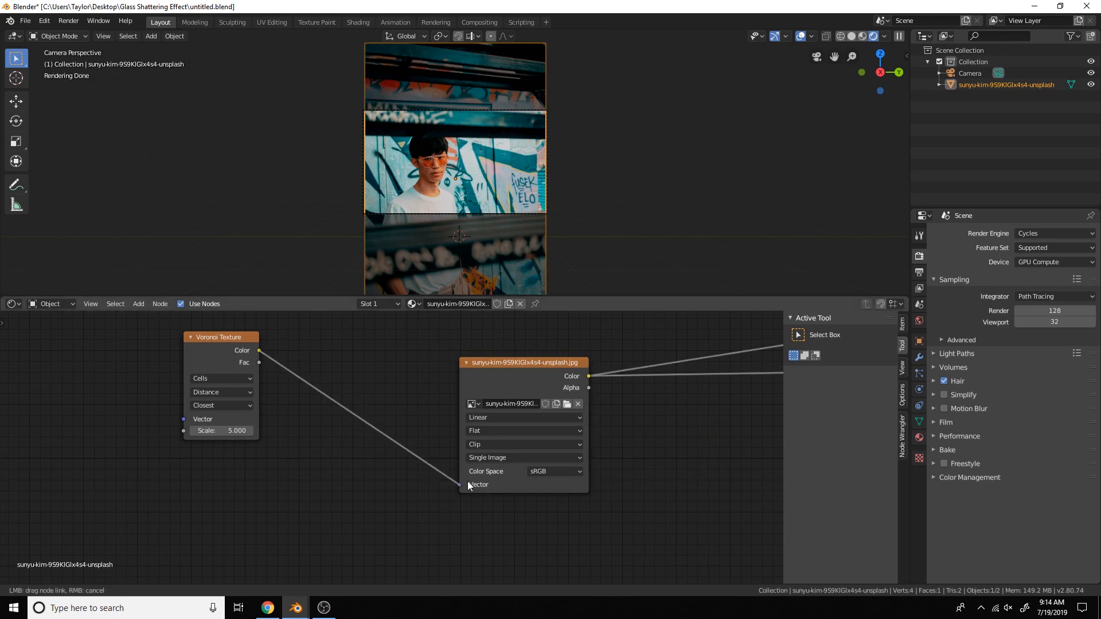
Step: Add a Texture Coordinate node, route its UV output through the Voronoi Texture into the image texture's Vector, and tidy the nodes
{"action": "middle_click_drag", "start_coordinate": [443, 423], "coordinate": [575, 439]}
{"action": "key", "text": "shift+a"}
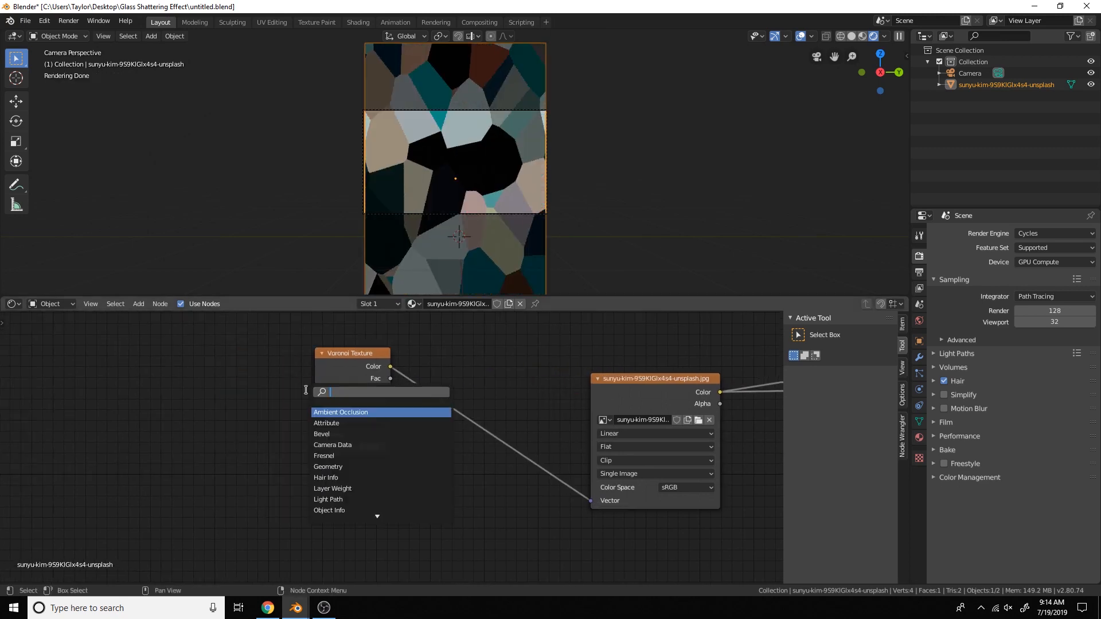
{"action": "left_click", "coordinate": [344, 510]}
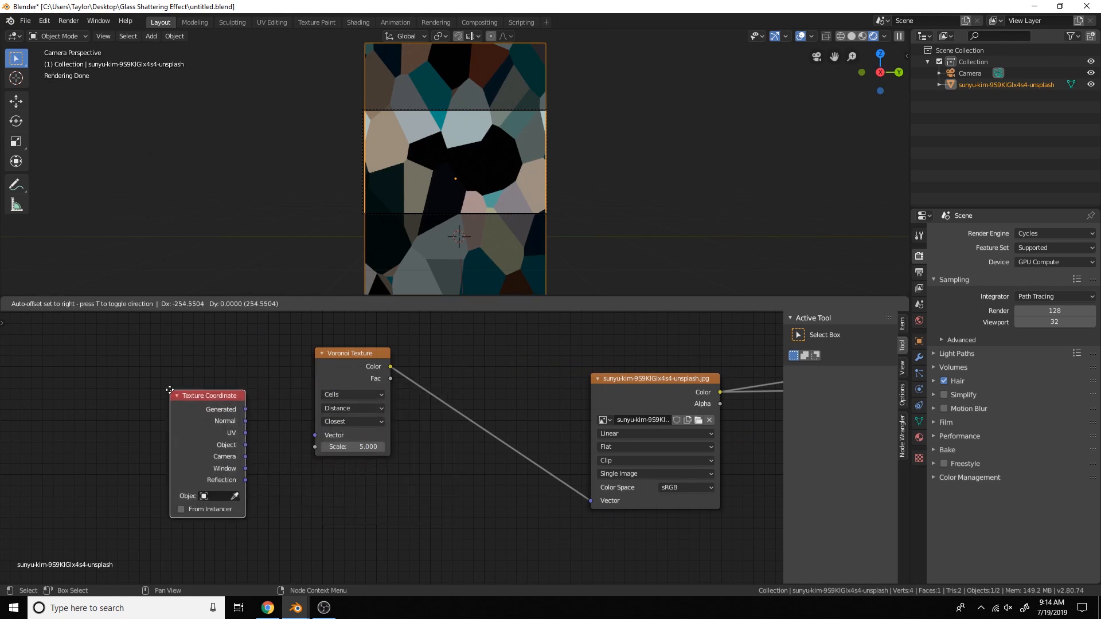
{"action": "left_click", "coordinate": [170, 390]}
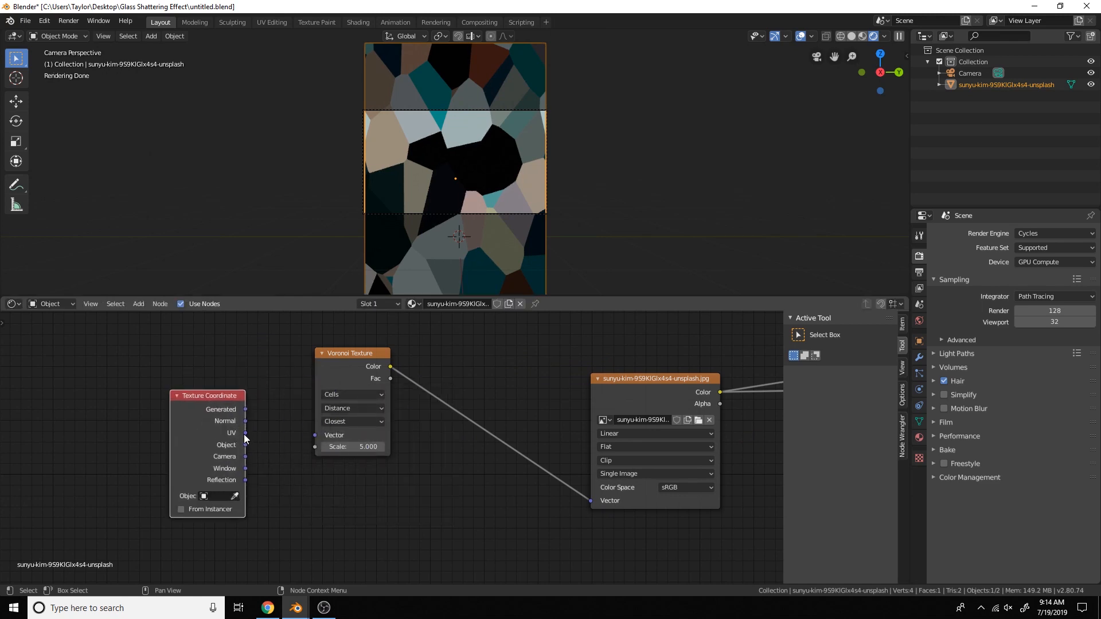
{"action": "left_click_drag", "start_coordinate": [246, 434], "coordinate": [603, 504]}
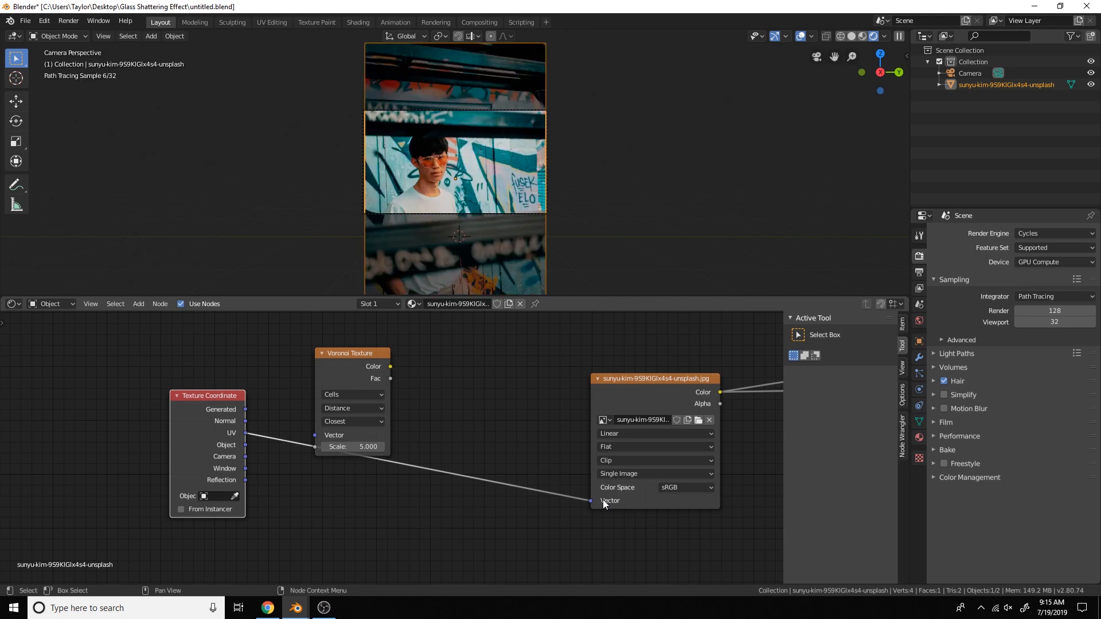
{"action": "left_click_drag", "start_coordinate": [357, 364], "coordinate": [363, 402]}
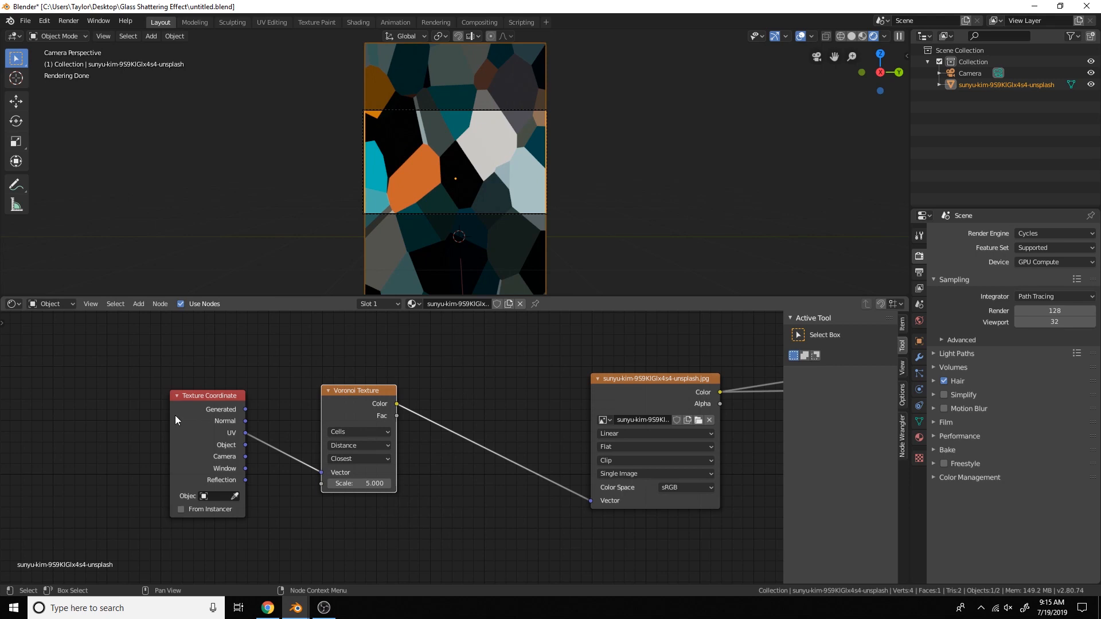
{"action": "left_click_drag", "start_coordinate": [201, 409], "coordinate": [200, 430]}
{"action": "left_click_drag", "start_coordinate": [346, 408], "coordinate": [350, 401]}
Step: Insert a MixRGB node between the Voronoi Texture and the image texture, and connect the UV output to its Color2
{"action": "key", "text": "Home"}
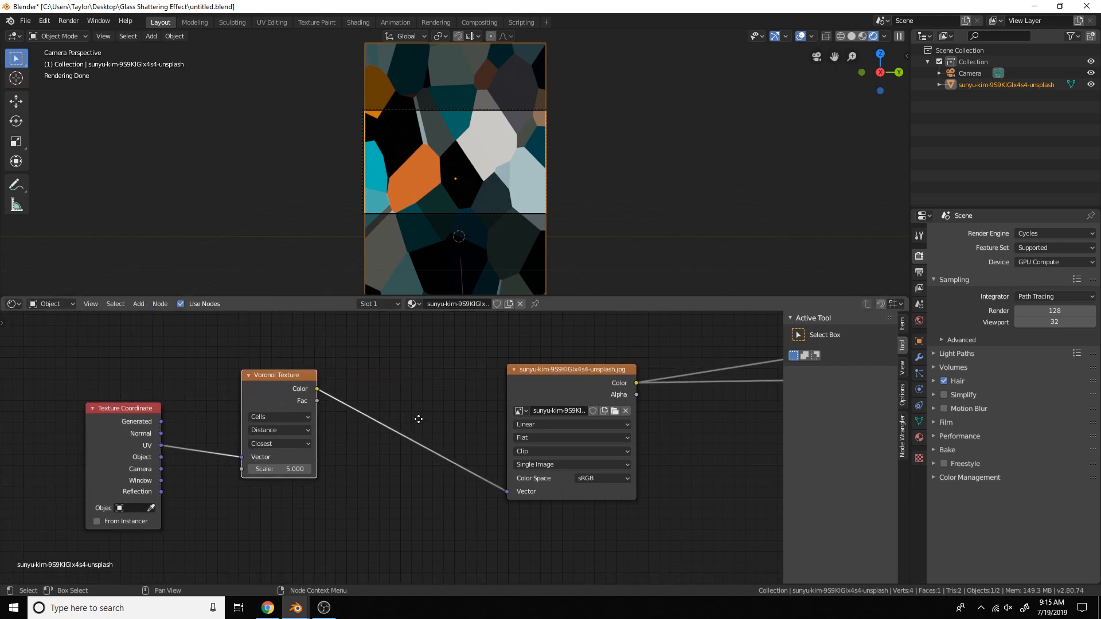
{"action": "key", "text": "Home"}
{"action": "key", "text": "shift+a"}
{"action": "left_click", "coordinate": [503, 405]}
{"action": "type", "text": "mix"}
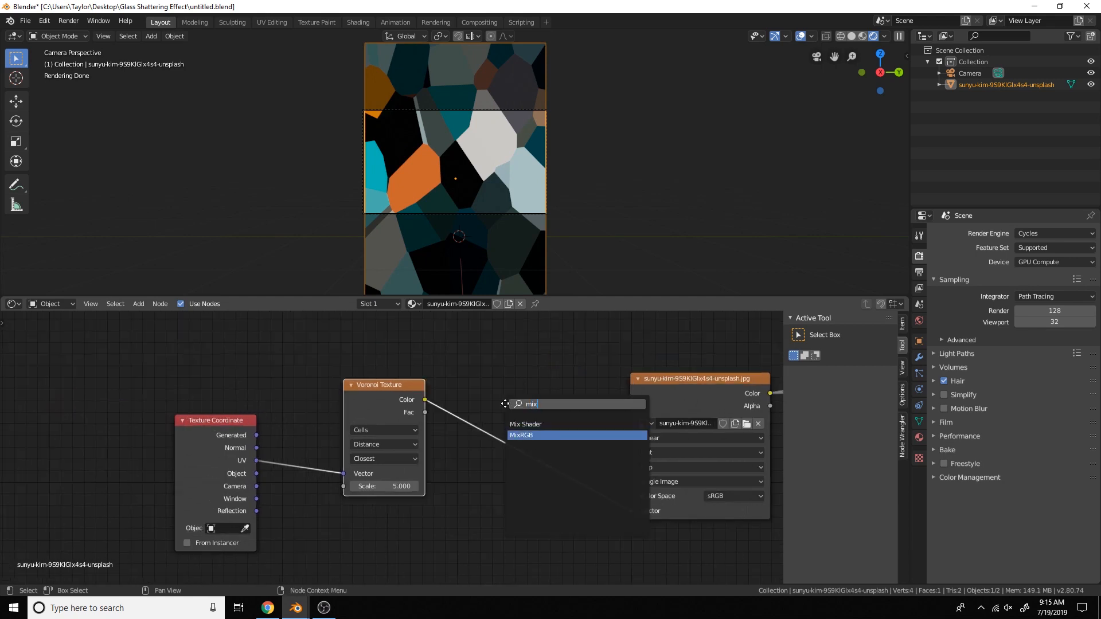
{"action": "key", "text": "Return"}
{"action": "left_click", "coordinate": [505, 404]}
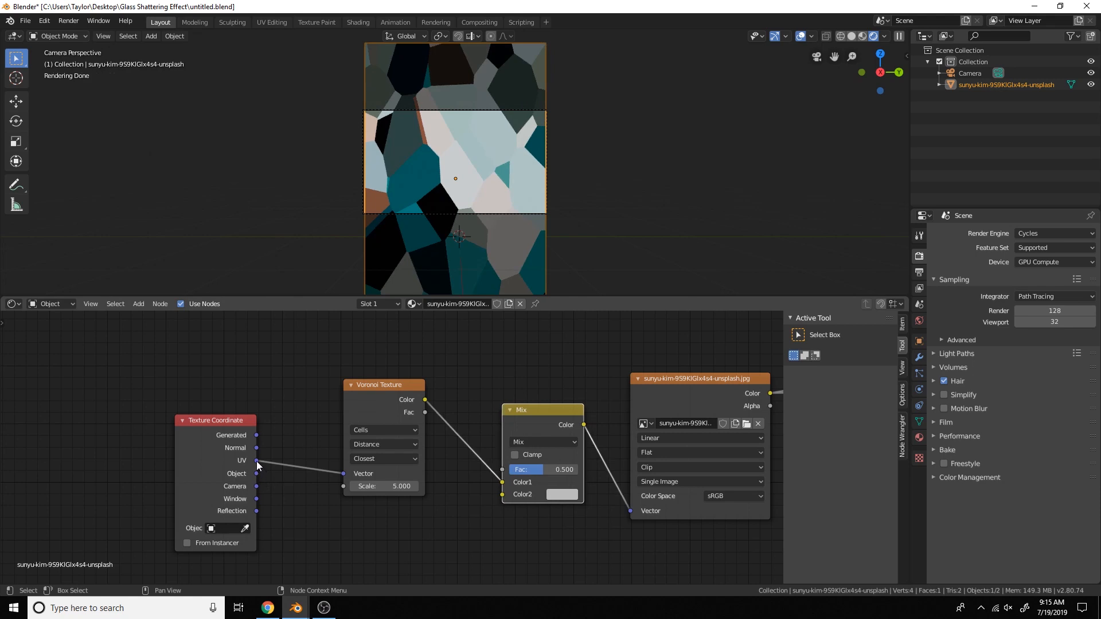
{"action": "left_click_drag", "start_coordinate": [256, 461], "coordinate": [511, 494]}
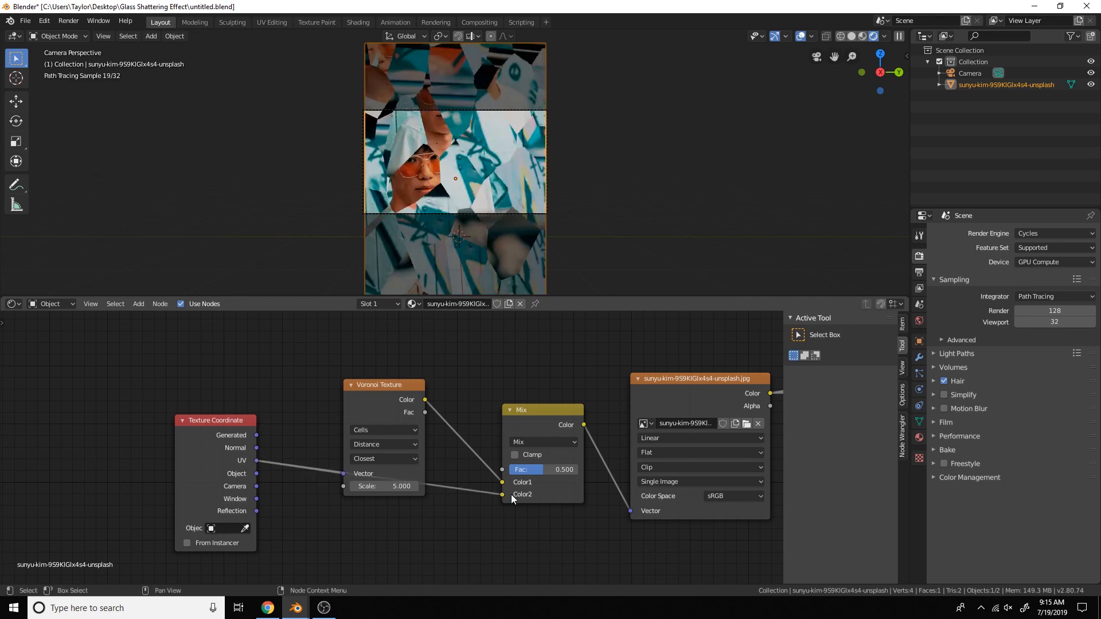
Step: Try a Mix factor of 0.933 with a Voronoi scale of 2
{"action": "scroll", "coordinate": [556, 472], "scroll_direction": "up", "scroll_amount": 2}
{"action": "mouse_move", "coordinate": [487, 446]}
{"action": "left_mouse_down"}
{"action": "mouse_move", "coordinate": [516, 446]}
{"action": "mouse_move", "coordinate": [503, 446]}
{"action": "left_mouse_up"}
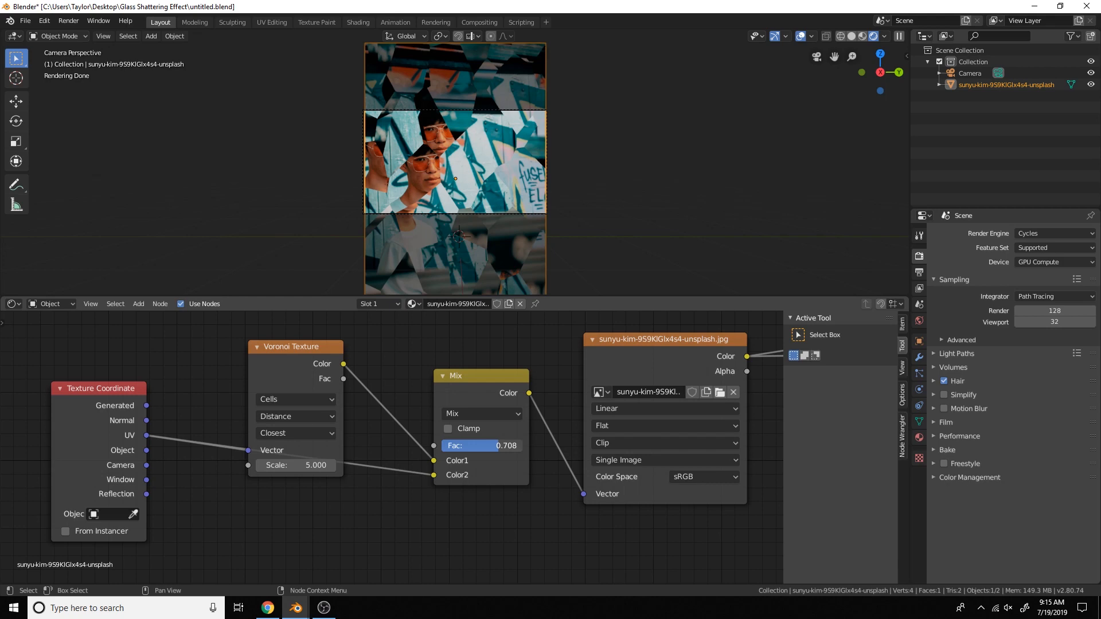
{"action": "left_click_drag", "start_coordinate": [503, 446], "coordinate": [520, 446]}
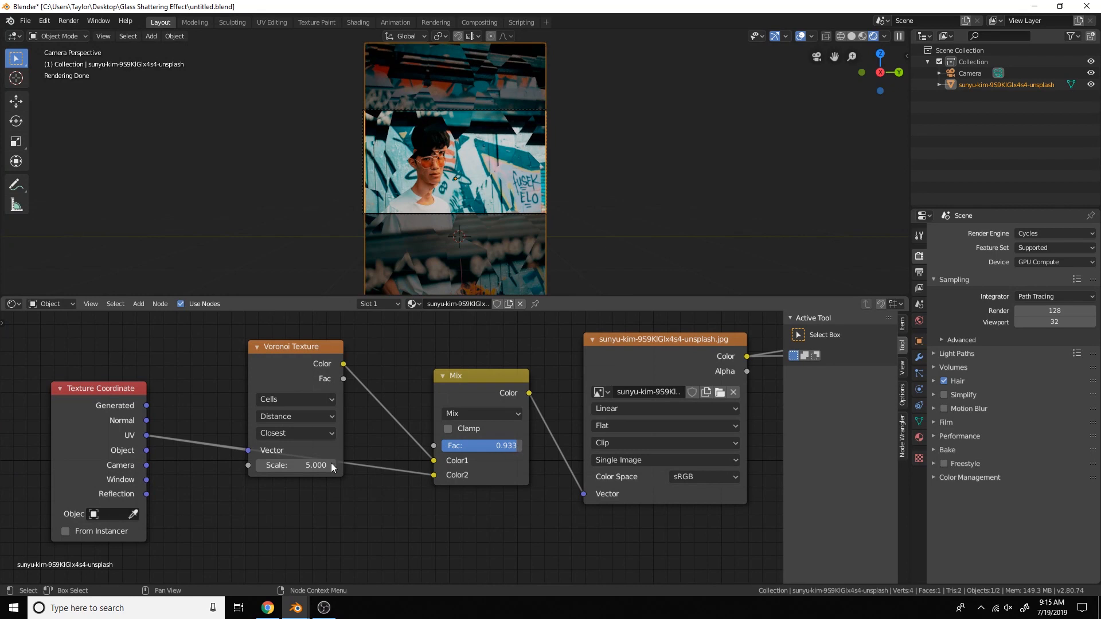
{"action": "type", "text": "2"}
{"action": "key", "text": "Return"}
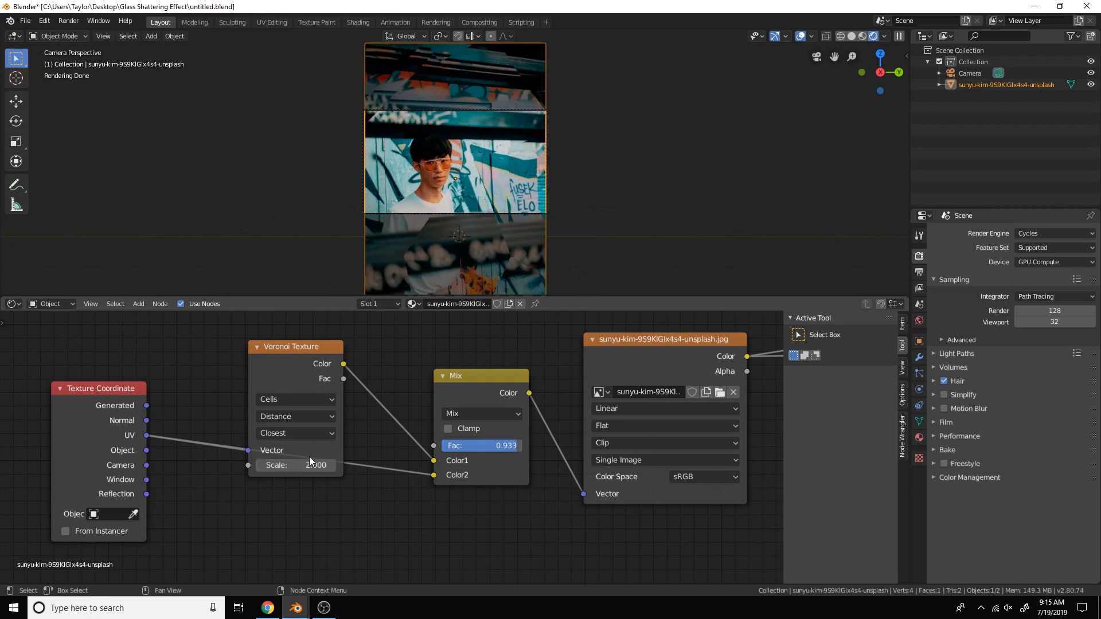
Step: Set the Mix factor to 0.825 and the Voronoi scale to 5
{"action": "left_click_drag", "start_coordinate": [465, 447], "coordinate": [456, 447]}
{"action": "type", "text": "3"}
{"action": "key", "text": "Return"}
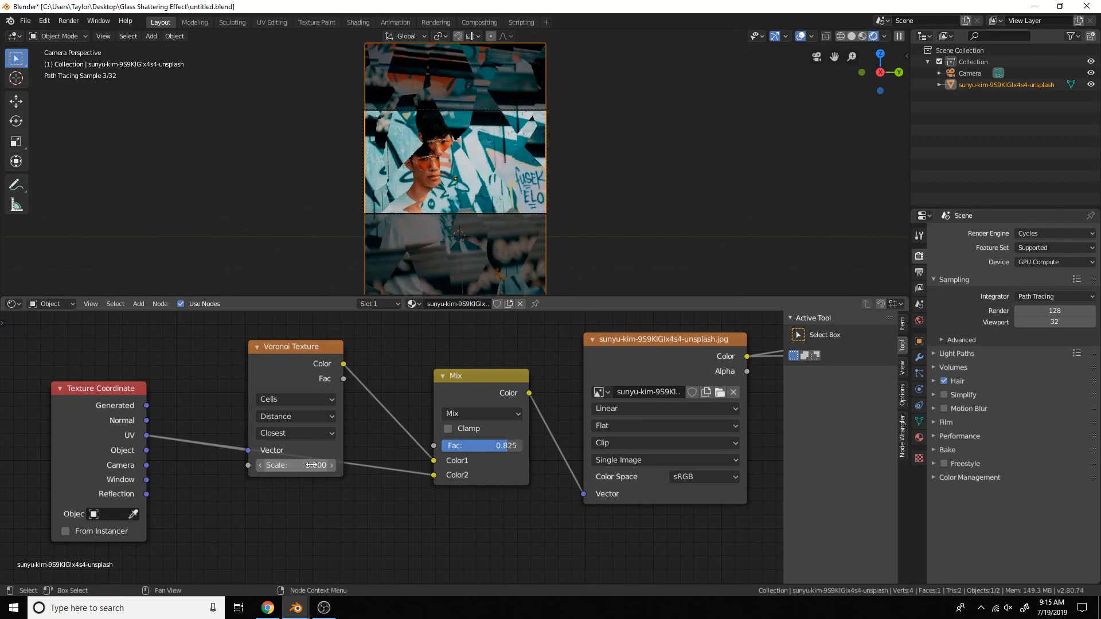
Step: Move the Voronoi Texture and Texture Coordinate nodes apart to leave room for another node between them
{"action": "scroll", "coordinate": [511, 147], "scroll_direction": "up", "scroll_amount": 1}
{"action": "scroll", "coordinate": [434, 403], "scroll_direction": "down", "scroll_amount": 2}
{"action": "middle_click_drag", "start_coordinate": [434, 403], "coordinate": [556, 468]}
{"action": "left_click_drag", "start_coordinate": [432, 436], "coordinate": [453, 386]}
{"action": "scroll", "coordinate": [451, 402], "scroll_direction": "down", "scroll_amount": 2}
{"action": "left_click_drag", "start_coordinate": [359, 455], "coordinate": [235, 472]}
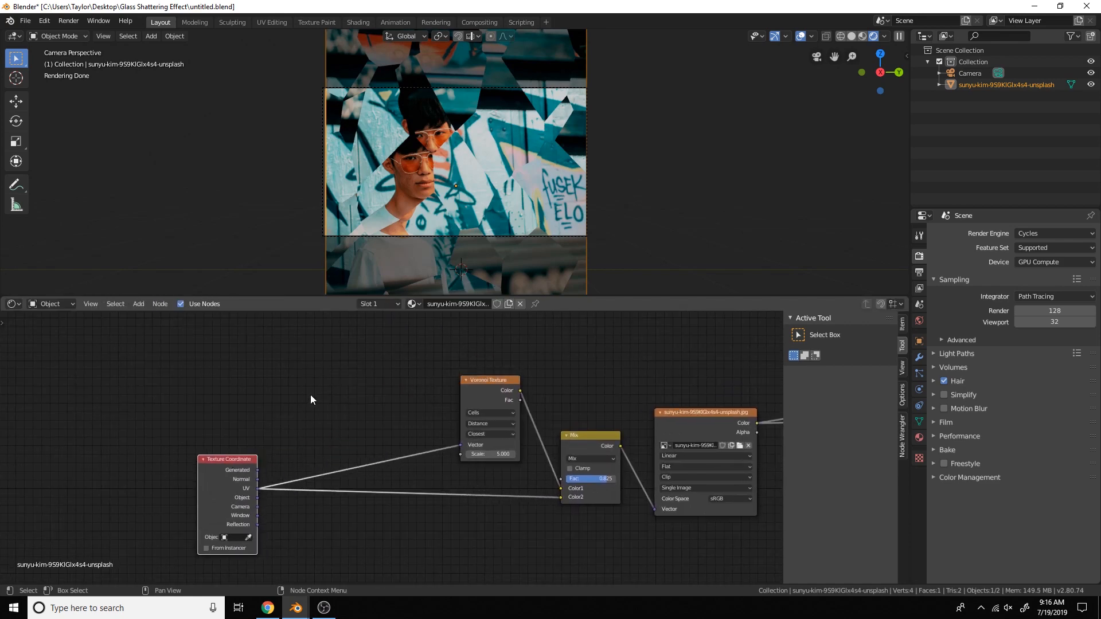
Step: Insert a Mapping node on the link between the Texture Coordinate UV output and the Voronoi Texture's Vector input
{"action": "key", "text": "shift+a"}
{"action": "type", "text": "map"}
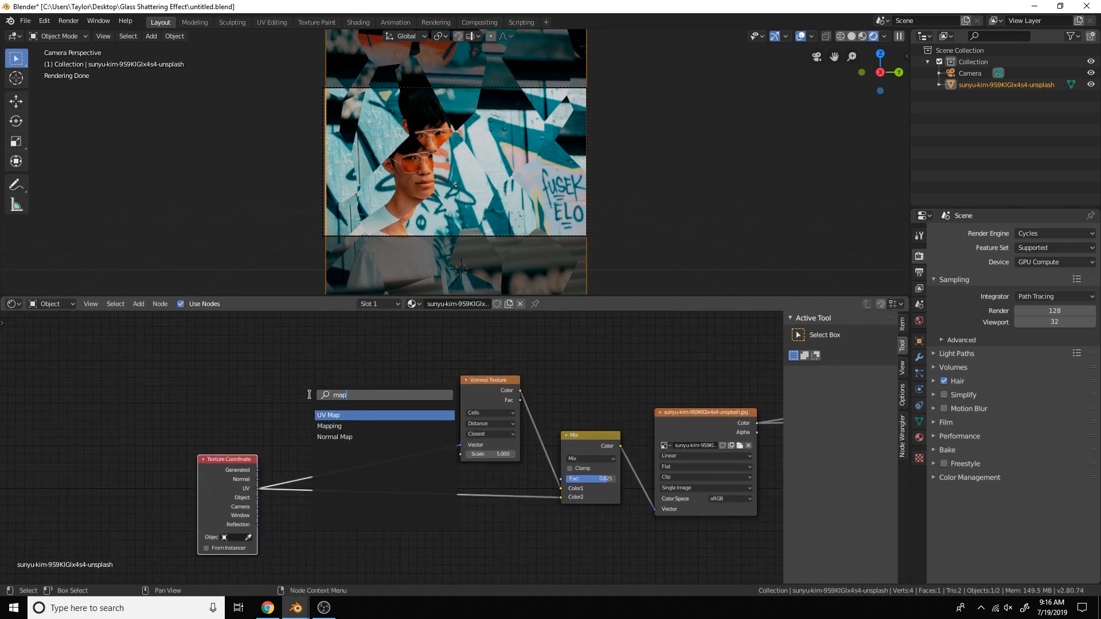
{"action": "left_click", "coordinate": [329, 425]}
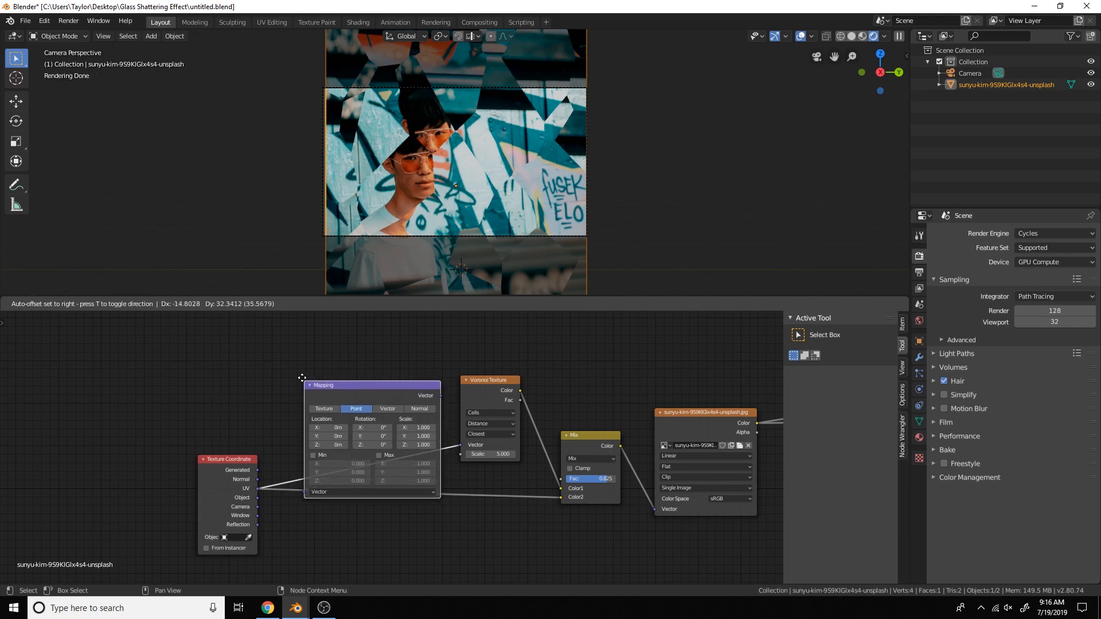
{"action": "left_click", "coordinate": [342, 353]}
Step: Set the Mapping node's Z rotation to 27.2° and its X scale to 1.5
{"action": "scroll", "coordinate": [342, 348], "scroll_direction": "up", "scroll_amount": 4}
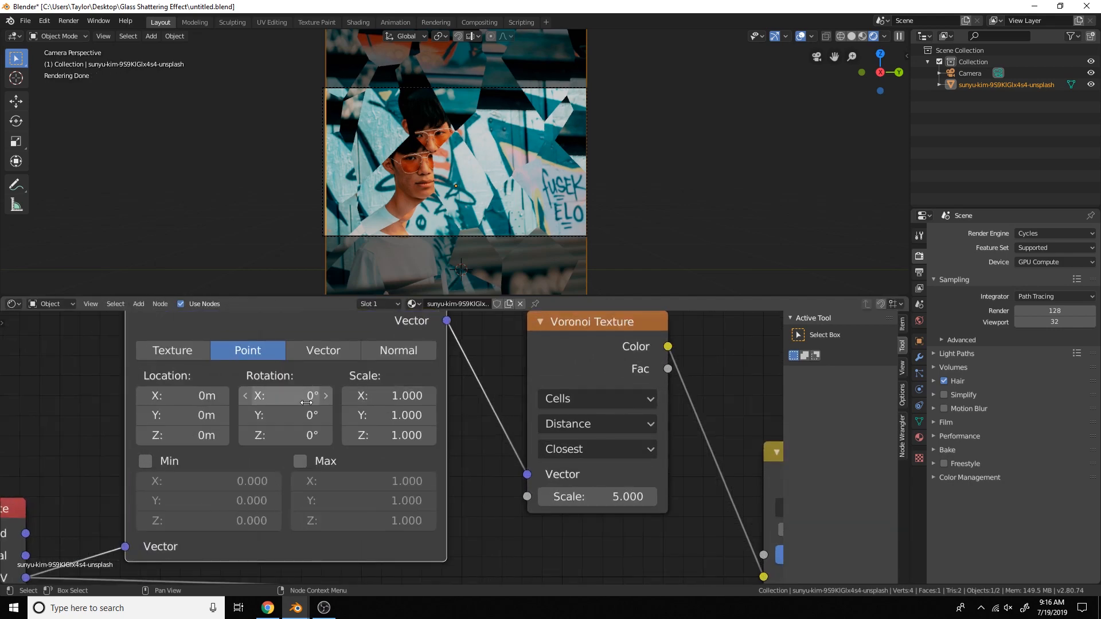
{"action": "left_click_drag", "start_coordinate": [304, 396], "coordinate": [412, 434]}
{"action": "key", "text": "BackSpace"}
{"action": "key", "text": "BackSpace"}
{"action": "scroll", "coordinate": [405, 441], "scroll_direction": "down", "scroll_amount": 2}
{"action": "scroll", "coordinate": [515, 421], "scroll_direction": "up", "scroll_amount": 2}
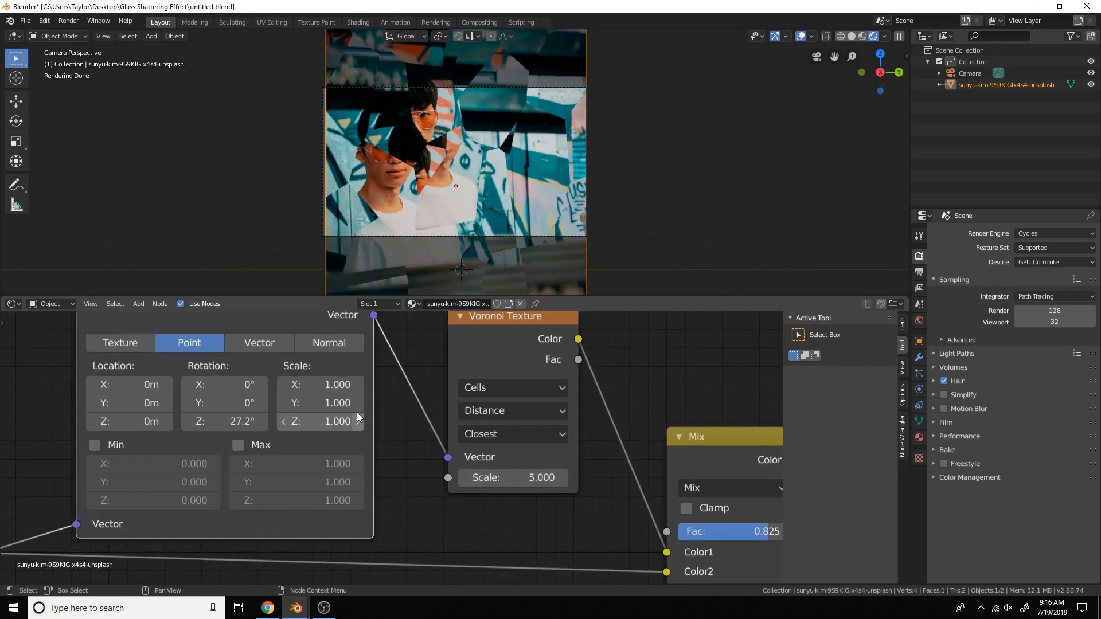
{"action": "left_click_drag", "start_coordinate": [333, 386], "coordinate": [341, 386]}
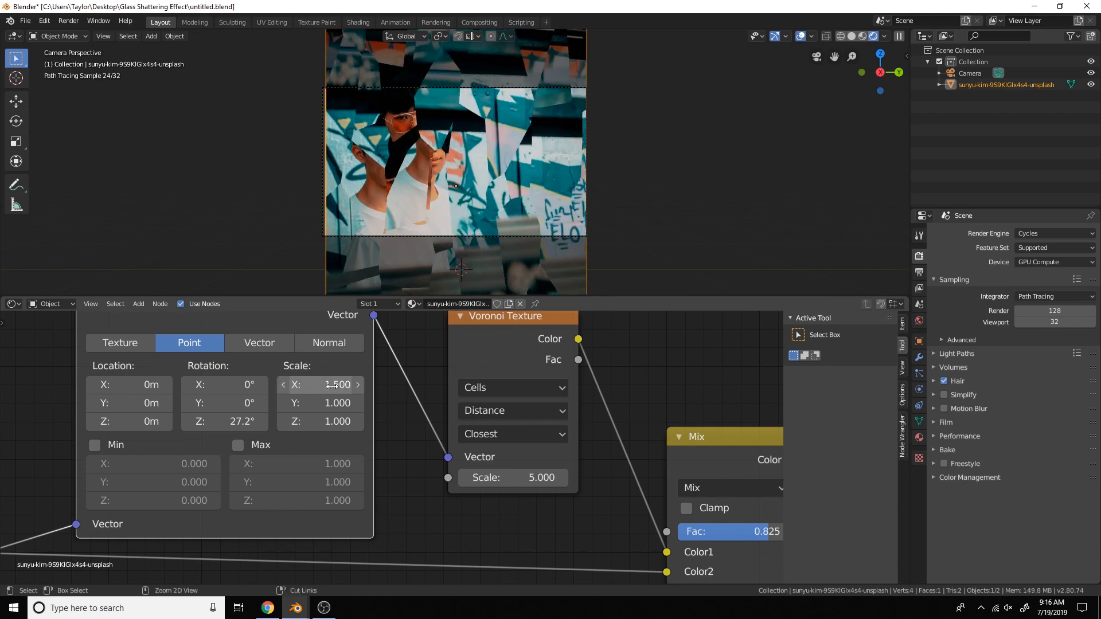
Step: Undo the Mapping node's last X scale change
{"action": "key", "text": "ctrl+z"}
{"action": "scroll", "coordinate": [529, 425], "scroll_direction": "down", "scroll_amount": 3}
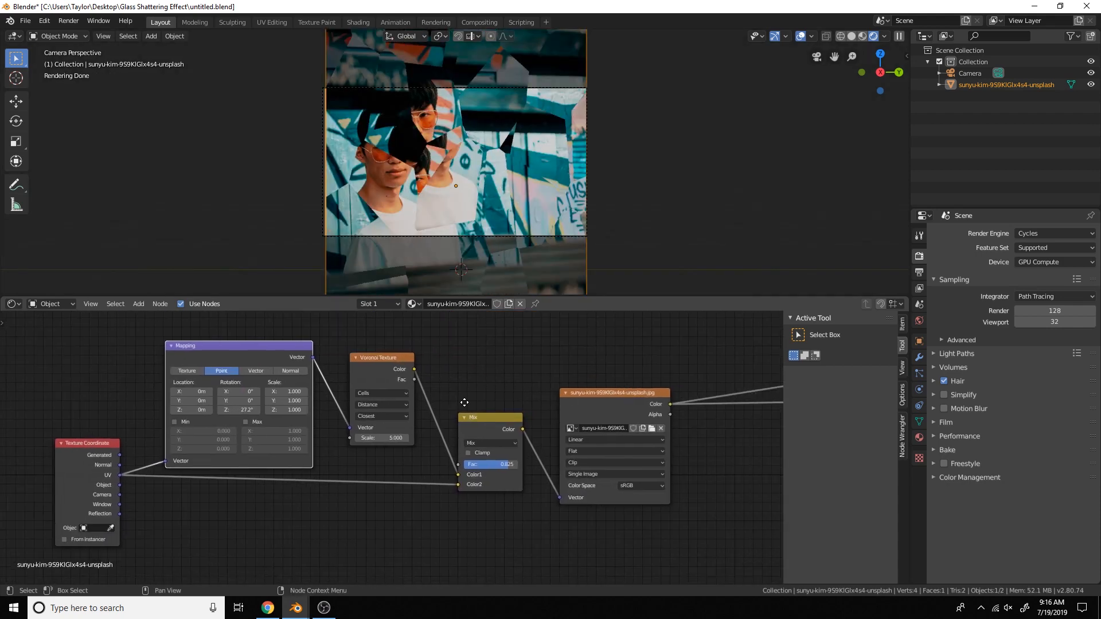
{"action": "scroll", "coordinate": [482, 399], "scroll_direction": "down", "scroll_amount": 2}
Step: Split the node editor area into two side by side and change the new area to a Timeline
{"action": "scroll", "coordinate": [410, 418], "scroll_direction": "down", "scroll_amount": 10, "text": "ctrl"}
{"action": "left_click", "coordinate": [413, 419], "text": "ctrl+shift"}
{"action": "scroll", "coordinate": [525, 208], "scroll_direction": "down", "scroll_amount": 3}
{"action": "scroll", "coordinate": [439, 331], "scroll_direction": "down", "scroll_amount": 1}
{"action": "scroll", "coordinate": [491, 422], "scroll_direction": "up", "scroll_amount": 8, "text": "ctrl"}
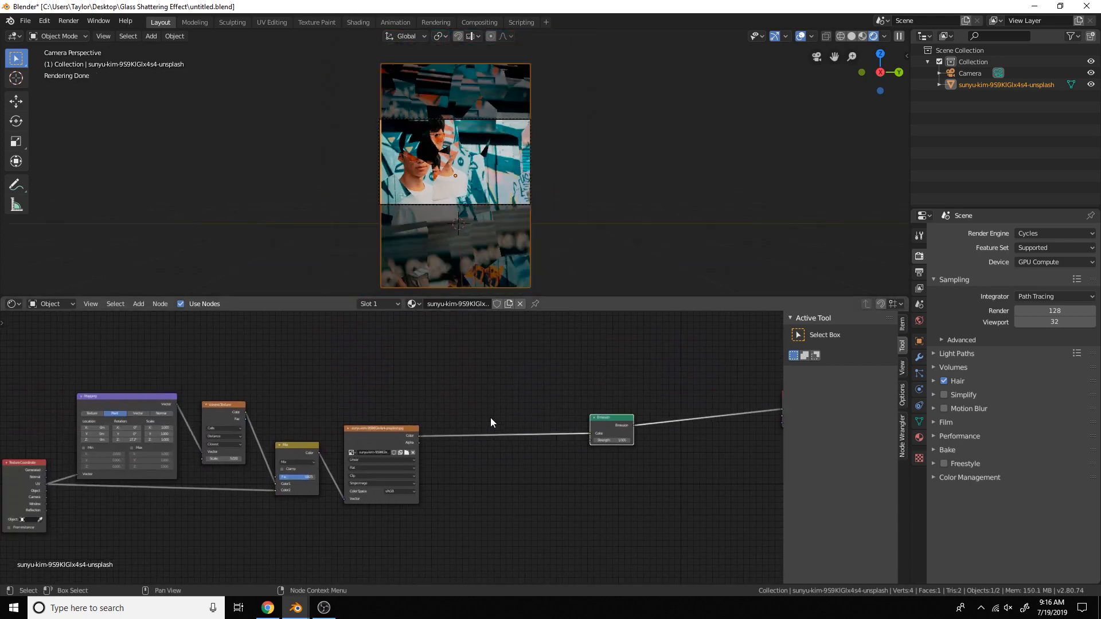
{"action": "left_click_drag", "start_coordinate": [908, 301], "coordinate": [504, 305]}
{"action": "left_click", "coordinate": [517, 304]}
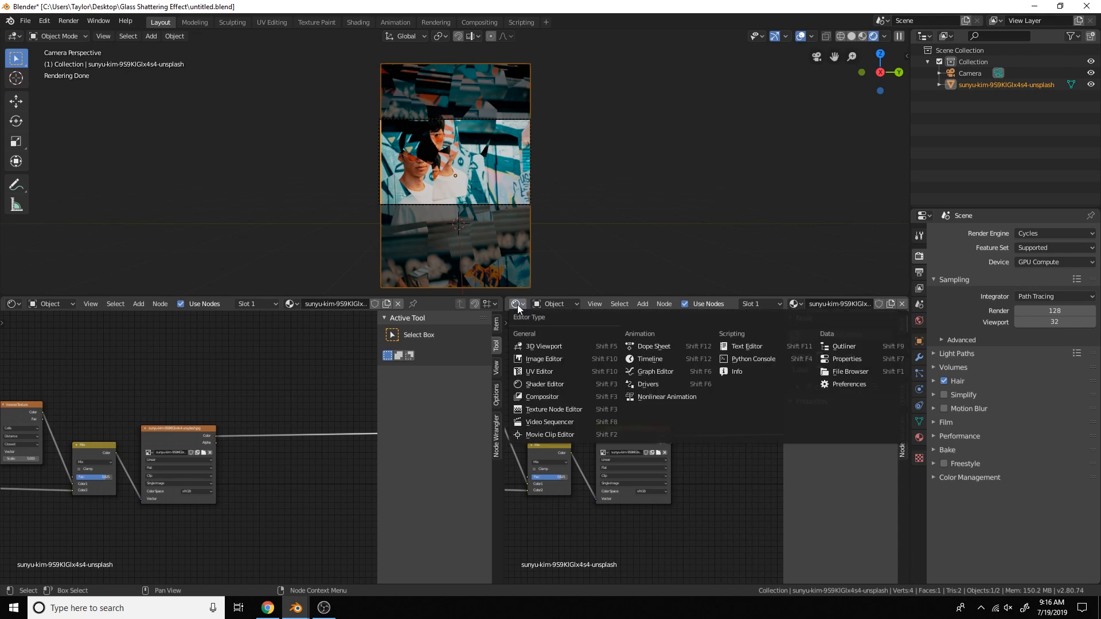
{"action": "left_click", "coordinate": [645, 359]}
Step: Set the Mix node's factor to 1.000 and keyframe it at frame 1
{"action": "scroll", "coordinate": [241, 484], "scroll_direction": "up", "scroll_amount": 5, "text": "ctrl"}
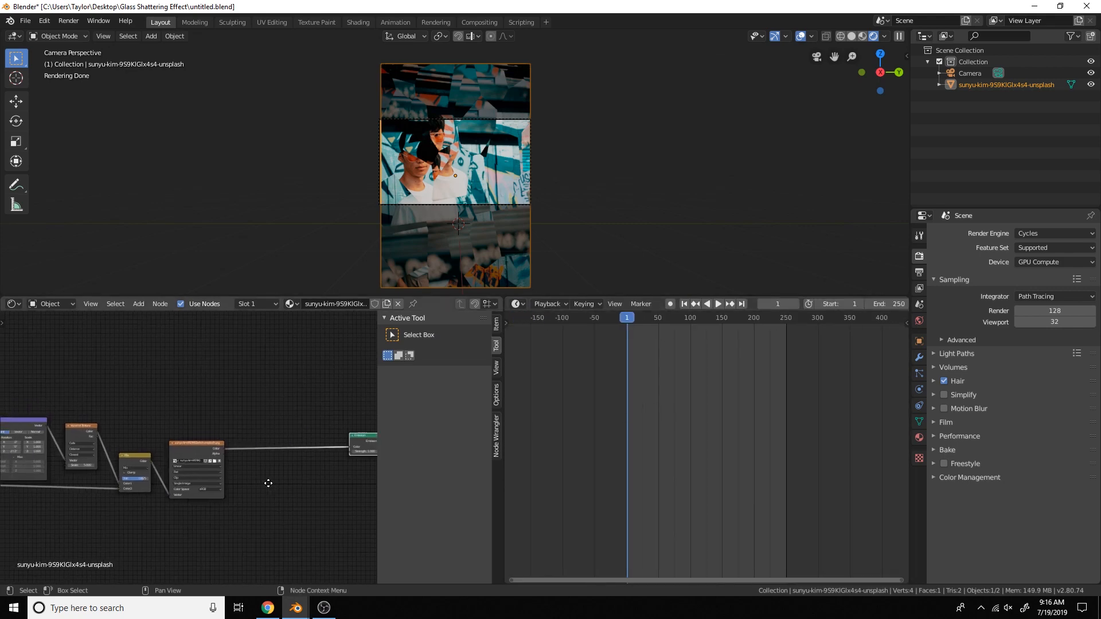
{"action": "scroll", "coordinate": [189, 492], "scroll_direction": "up", "scroll_amount": 6}
{"action": "left_click_drag", "start_coordinate": [247, 511], "coordinate": [296, 511]}
{"action": "middle_click_drag", "start_coordinate": [303, 506], "coordinate": [272, 482]}
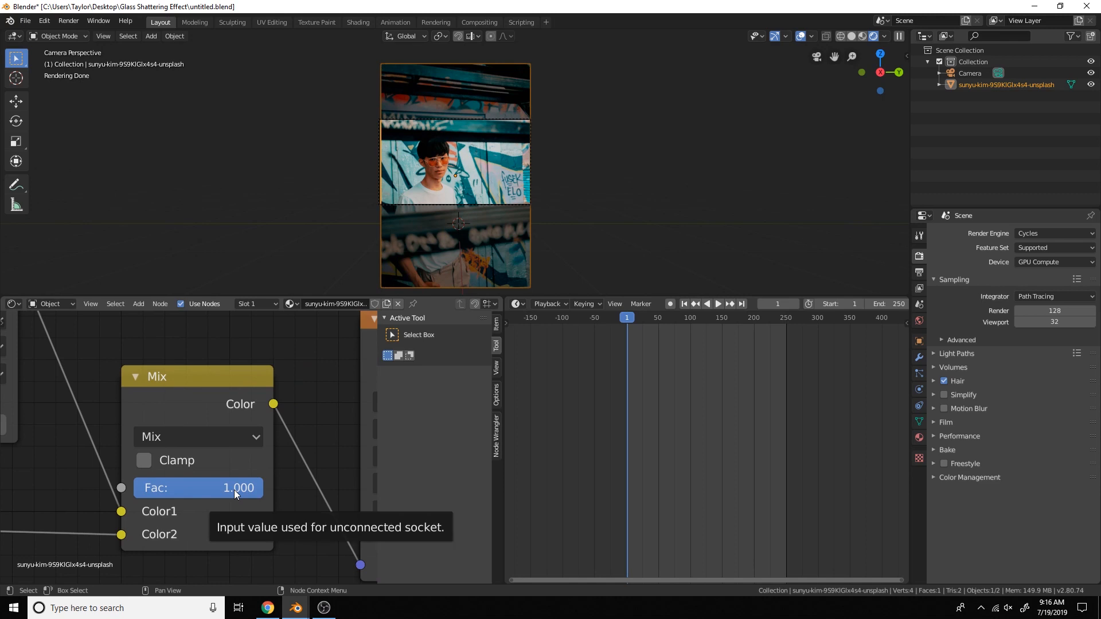
{"action": "key", "text": "i"}
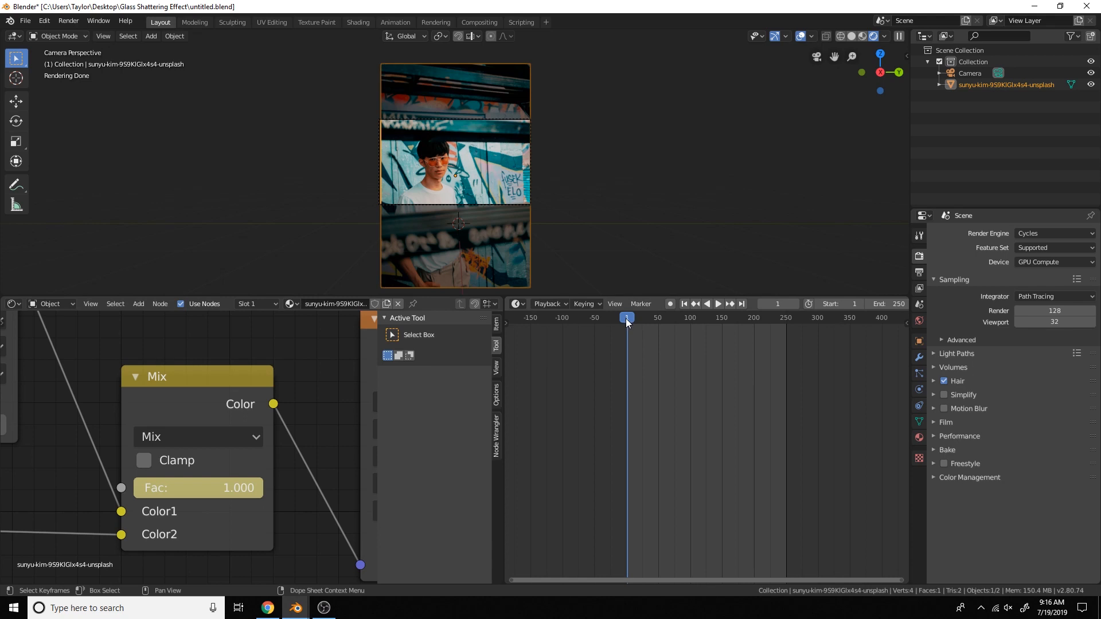
Step: Go to frame 251 and insert a keyframe for the Mix factor at 1.000
{"action": "key", "text": "space"}
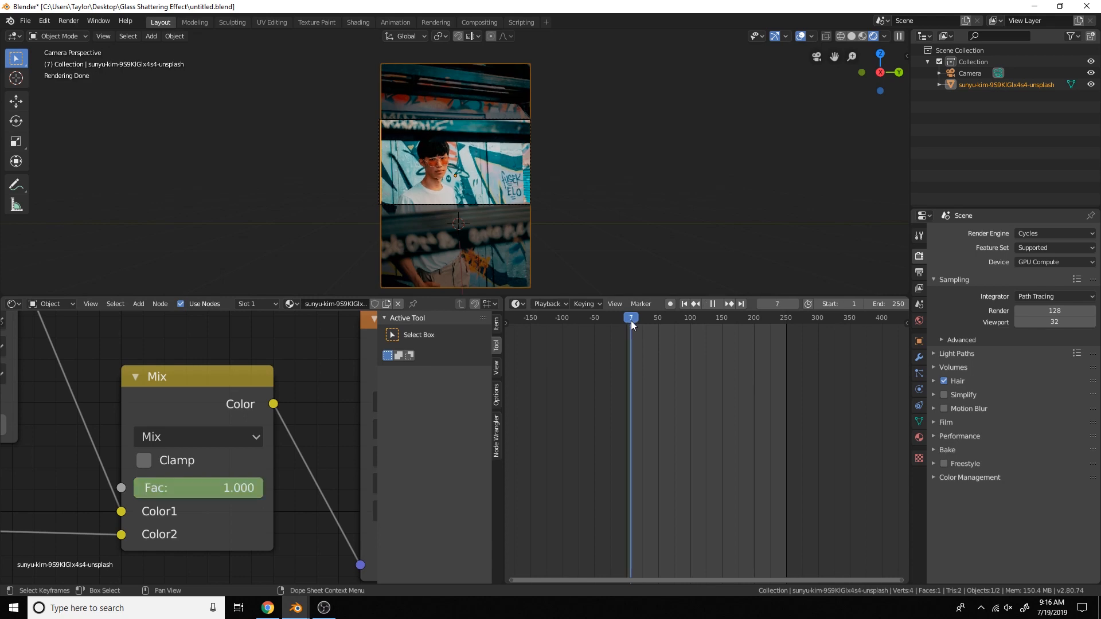
{"action": "left_click_drag", "start_coordinate": [631, 321], "coordinate": [787, 335]}
{"action": "key", "text": "space"}
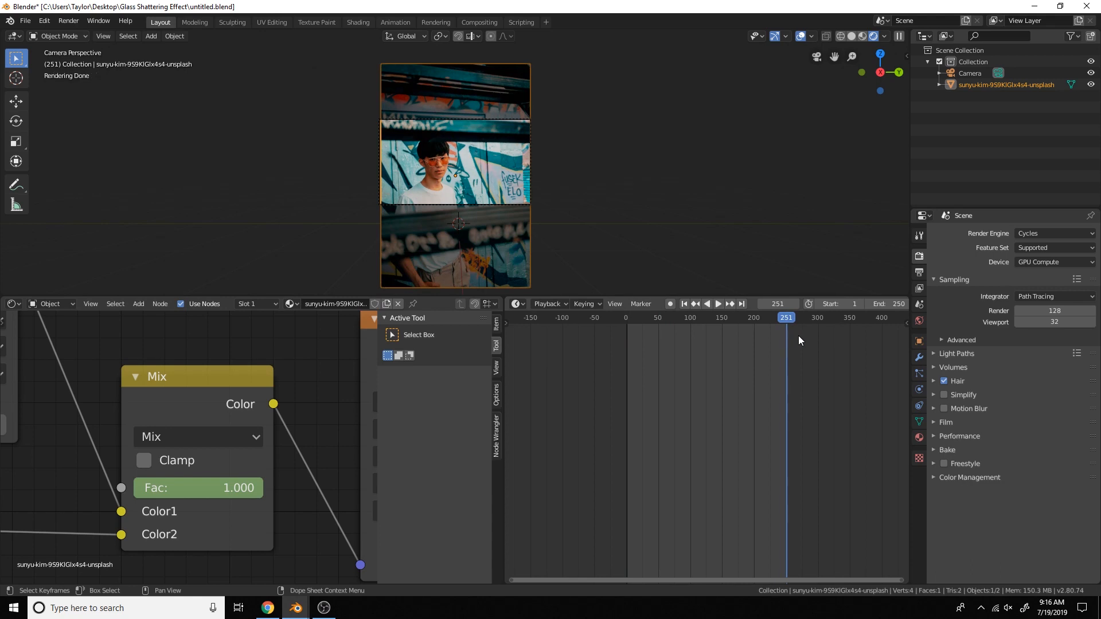
{"action": "scroll", "coordinate": [737, 370], "scroll_direction": "up", "scroll_amount": 4}
{"action": "scroll", "coordinate": [741, 374], "scroll_direction": "up", "scroll_amount": 3}
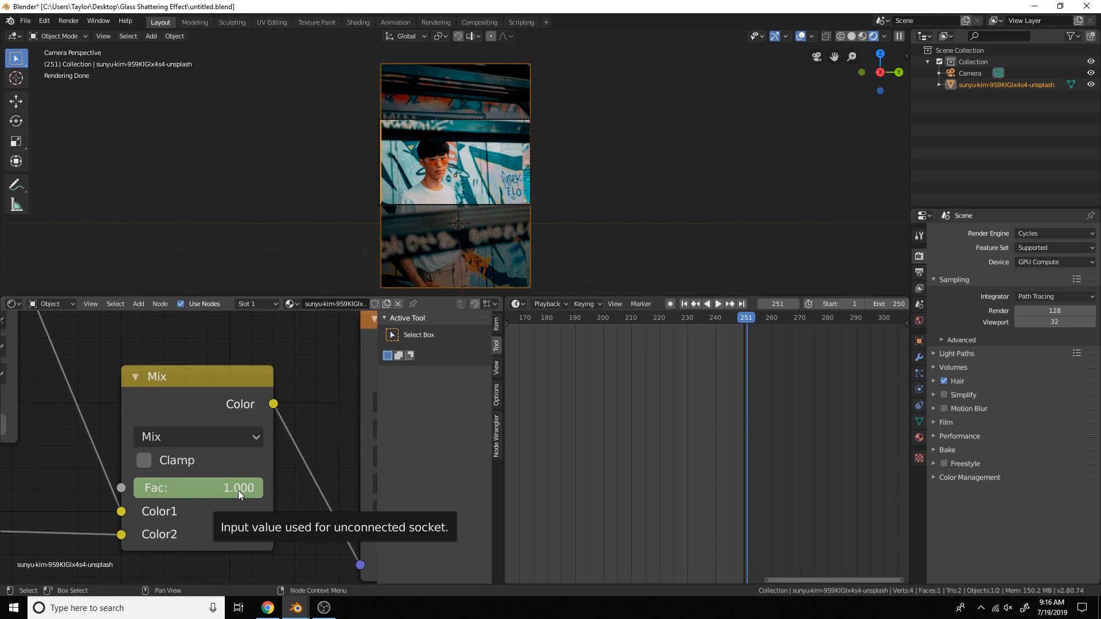
{"action": "key", "text": "i"}
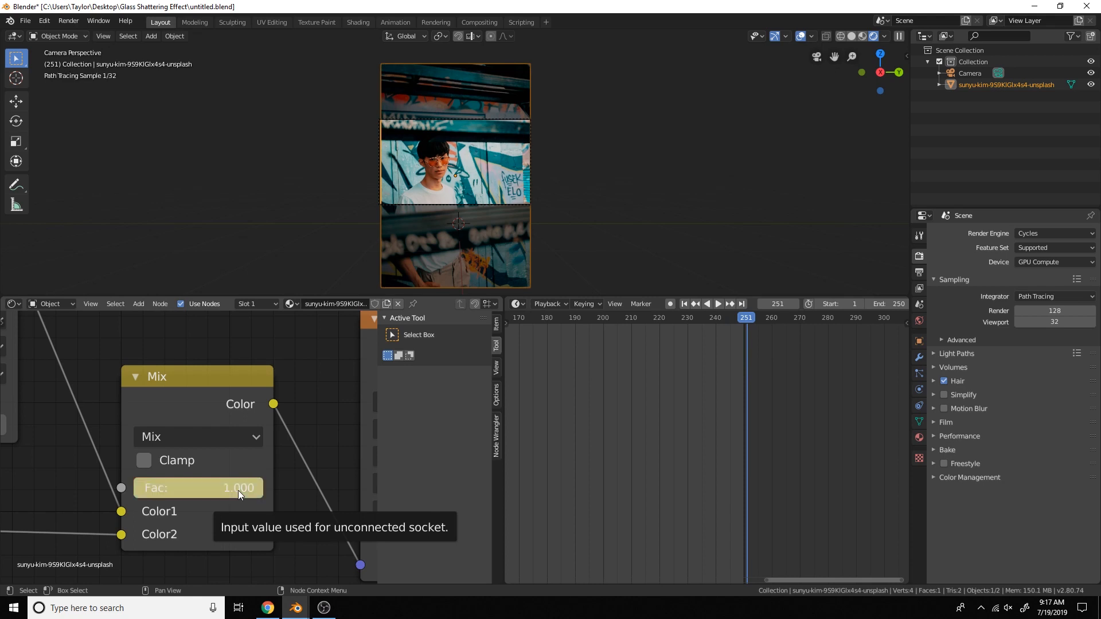
Step: Go to frame 128, lower the Mix factor to about 0.72 and keyframe it
{"action": "scroll", "coordinate": [618, 451], "scroll_direction": "down", "scroll_amount": 3}
{"action": "left_click", "coordinate": [233, 395]}
{"action": "scroll", "coordinate": [666, 406], "scroll_direction": "down", "scroll_amount": 4}
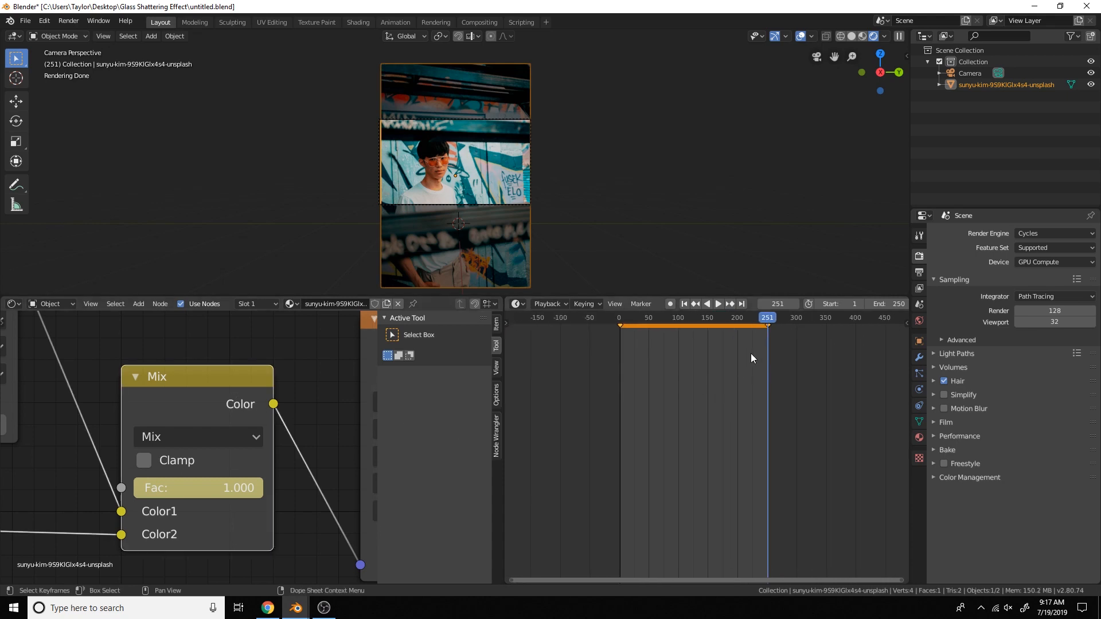
{"action": "left_click_drag", "start_coordinate": [769, 320], "coordinate": [695, 315]}
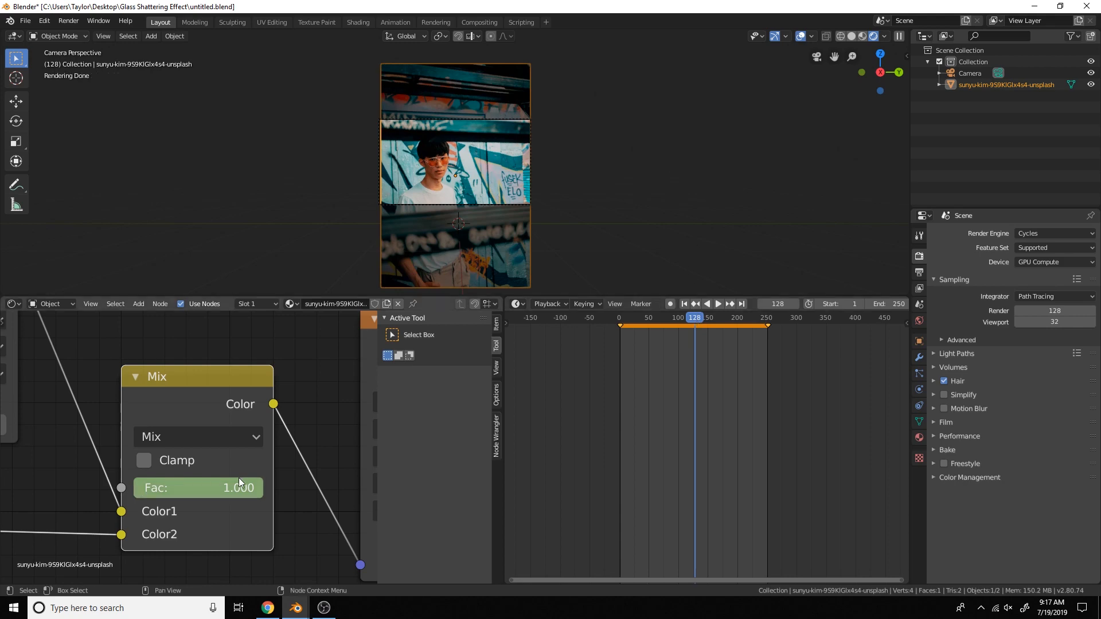
{"action": "left_click_drag", "start_coordinate": [246, 488], "coordinate": [208, 488]}
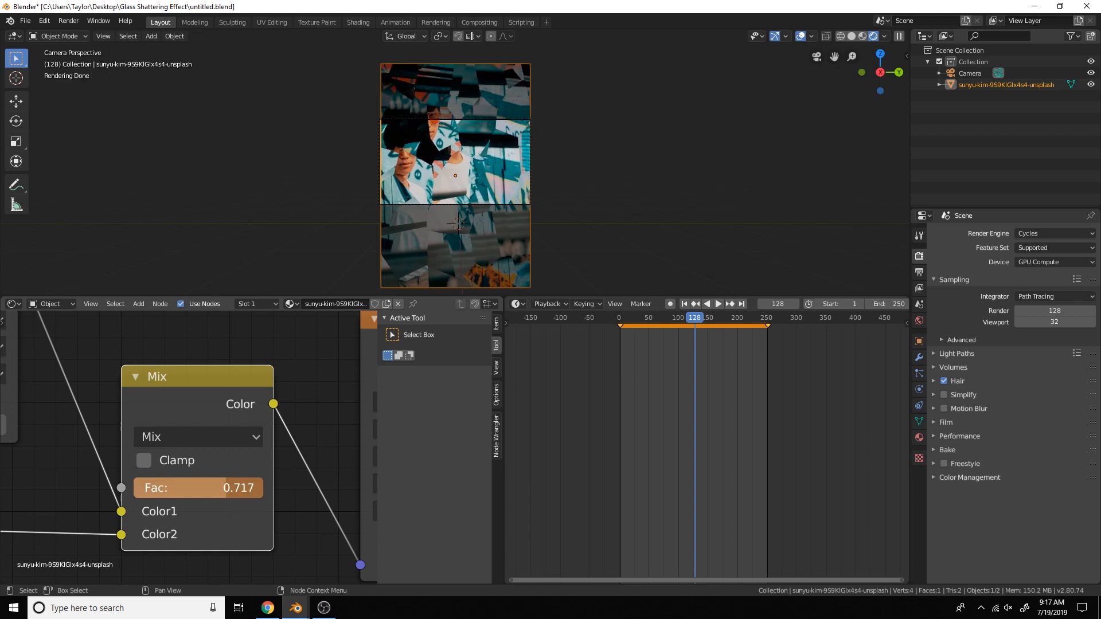
{"action": "left_click_drag", "start_coordinate": [209, 488], "coordinate": [226, 487]}
{"action": "key", "text": "i"}
Step: Return to the start of the timeline and play the animation to check the shattering
{"action": "left_click_drag", "start_coordinate": [702, 325], "coordinate": [607, 314]}
{"action": "key", "text": "space"}
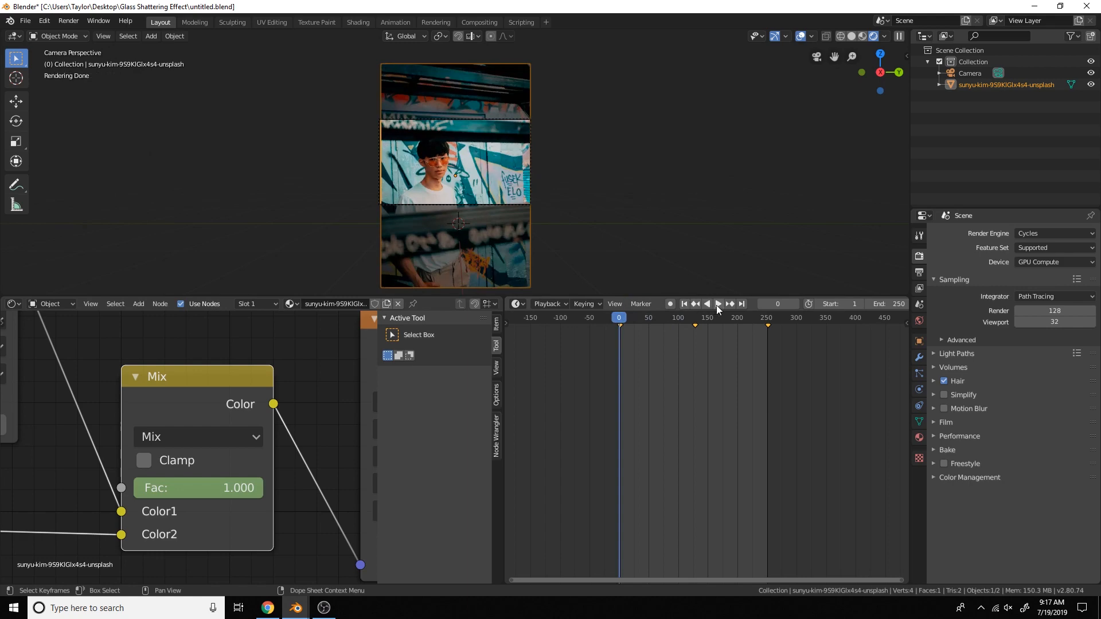
{"action": "left_click", "coordinate": [718, 305]}
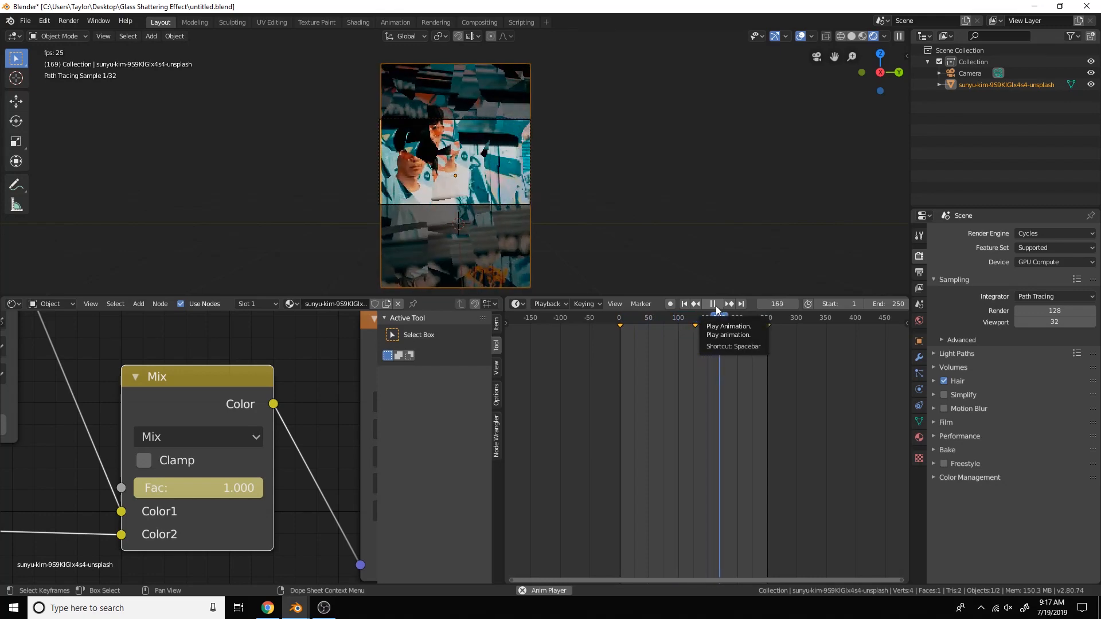
{"action": "left_click", "coordinate": [715, 305]}
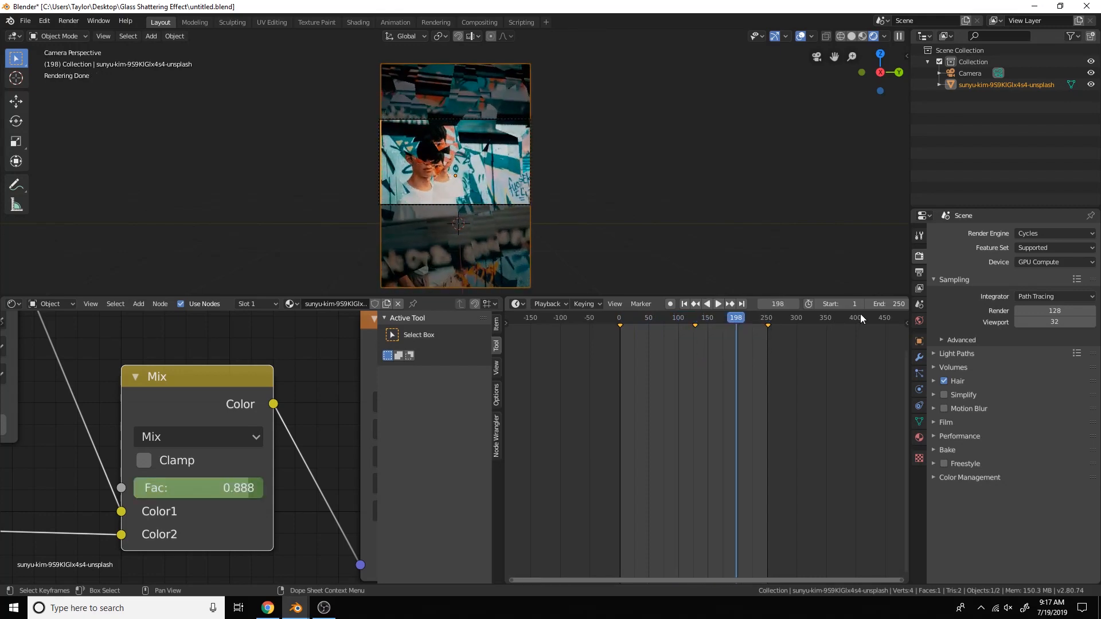
Step: Set the animation's end frame to 100
{"action": "scroll", "coordinate": [860, 321], "scroll_direction": "down", "scroll_amount": 2}
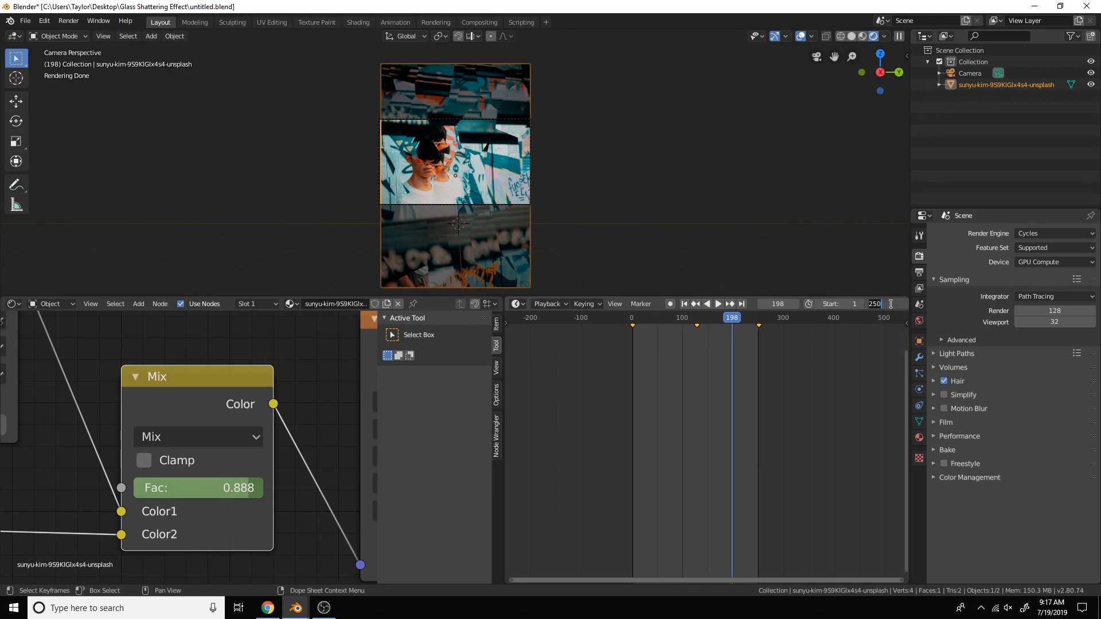
{"action": "type", "text": "0"}
{"action": "key", "text": "Return"}
Step: Scale the three Mix factor keyframes closer together and shift them to fit the 100-frame range
{"action": "middle_click_drag", "start_coordinate": [796, 456], "coordinate": [801, 460]}
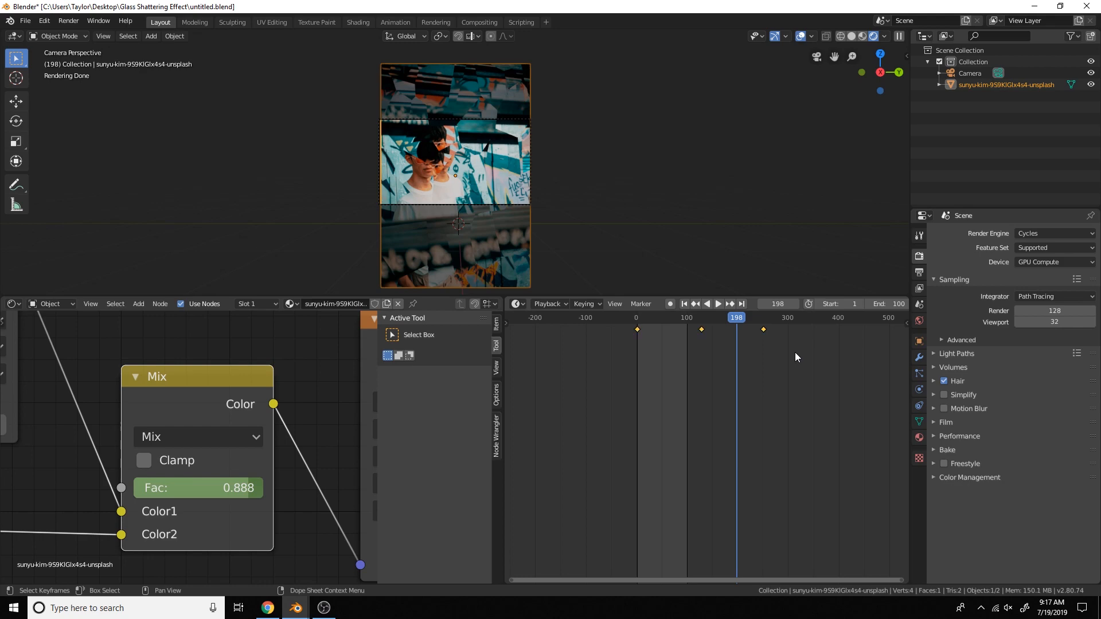
{"action": "key", "text": "s"}
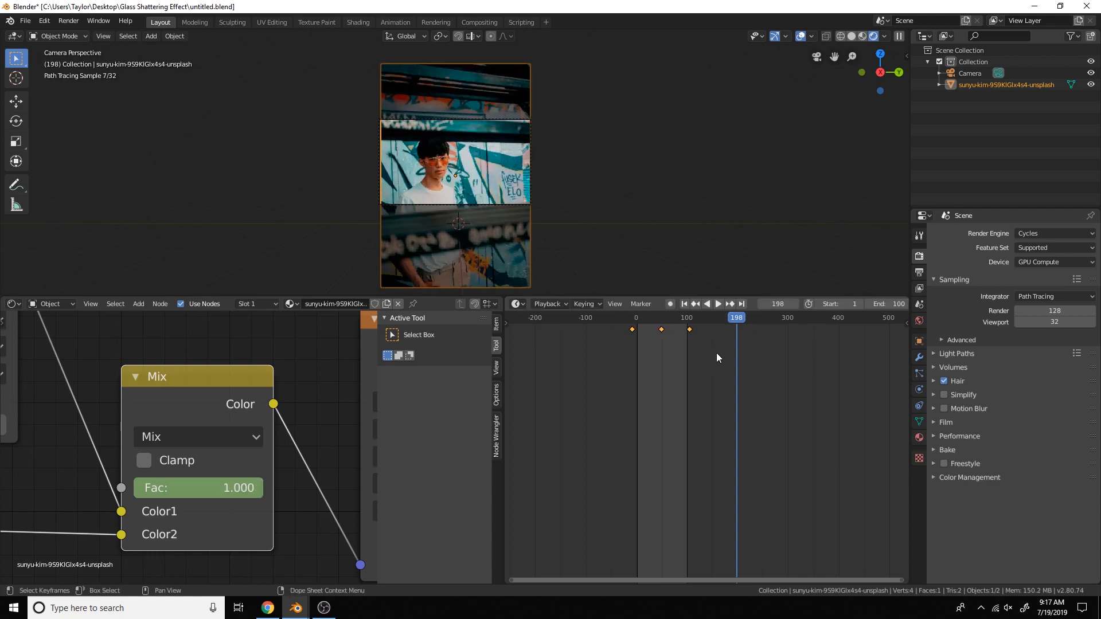
{"action": "key", "text": "g"}
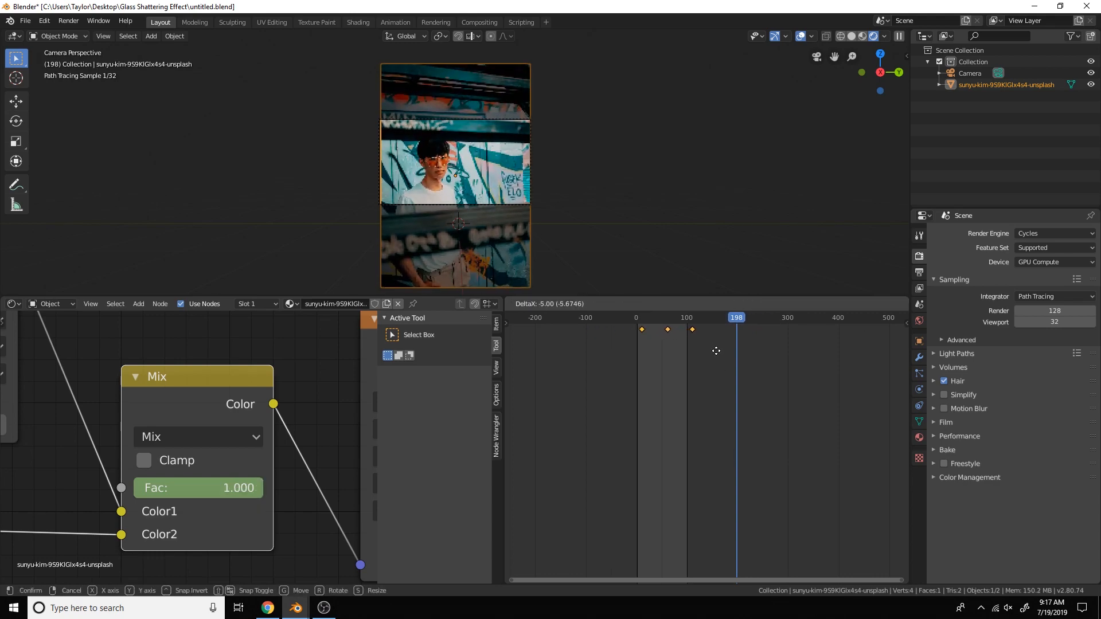
{"action": "left_click", "coordinate": [711, 351]}
Step: Go to frame 0 and shift the keyframes so the first one sits at frame 1
{"action": "left_click", "coordinate": [636, 317]}
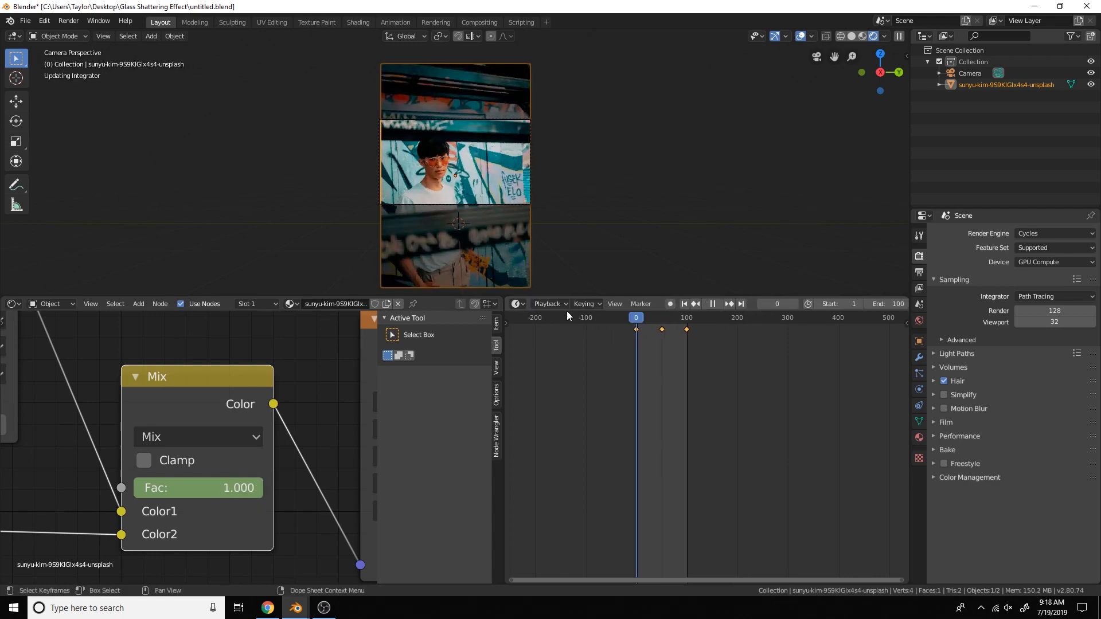
{"action": "scroll", "coordinate": [623, 348], "scroll_direction": "up", "scroll_amount": 4}
{"action": "scroll", "coordinate": [717, 374], "scroll_direction": "up", "scroll_amount": 5}
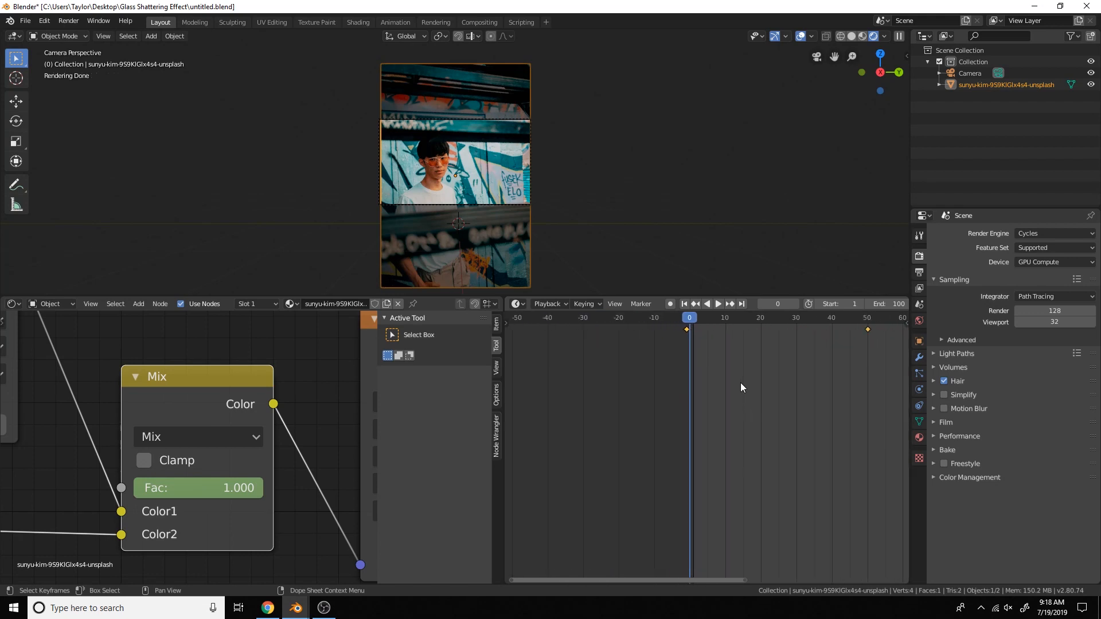
{"action": "key", "text": "g"}
{"action": "left_click", "coordinate": [755, 362]}
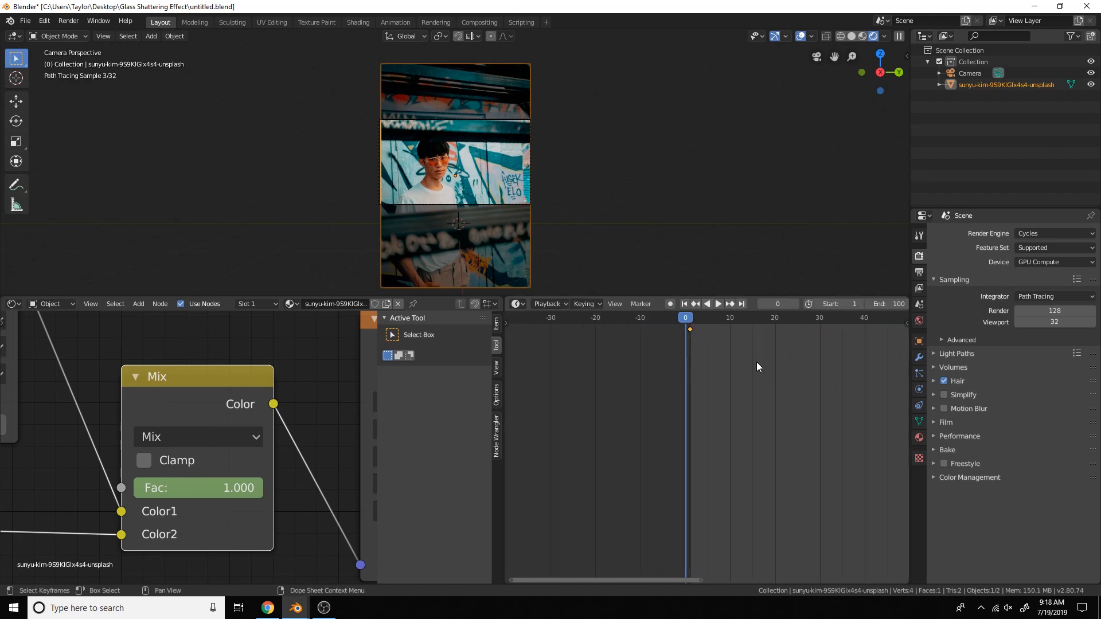
Step: Align the last keyframe with the end of the range at frame 100 and play back the animation
{"action": "scroll", "coordinate": [648, 372], "scroll_direction": "down", "scroll_amount": 5}
{"action": "scroll", "coordinate": [730, 495], "scroll_direction": "up", "scroll_amount": 6}
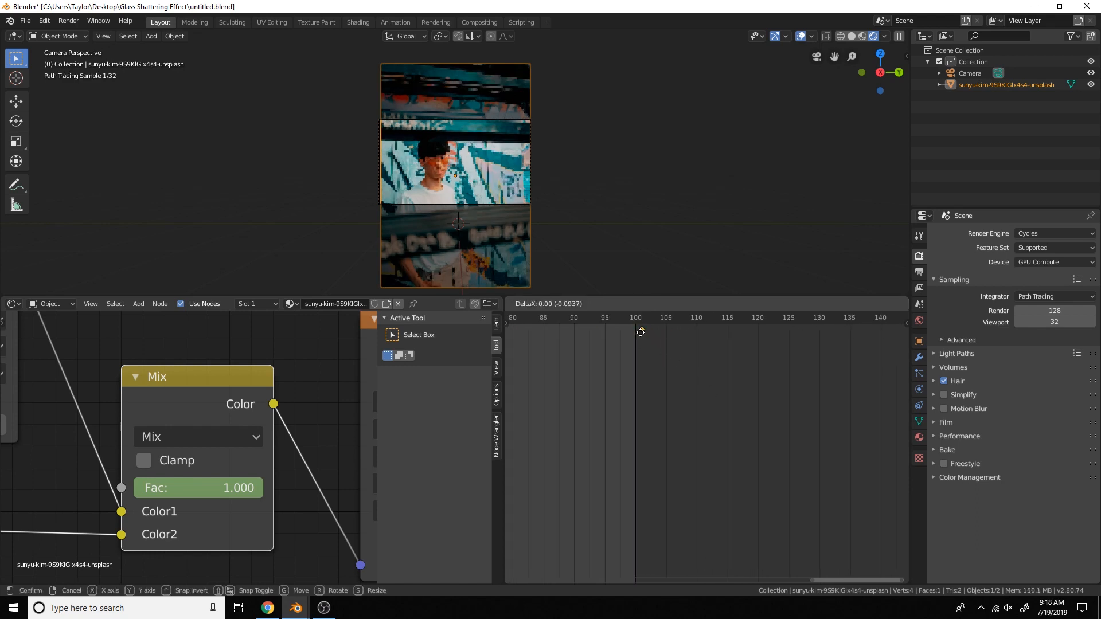
{"action": "scroll", "coordinate": [654, 349], "scroll_direction": "down", "scroll_amount": 2}
{"action": "scroll", "coordinate": [668, 364], "scroll_direction": "down", "scroll_amount": 10}
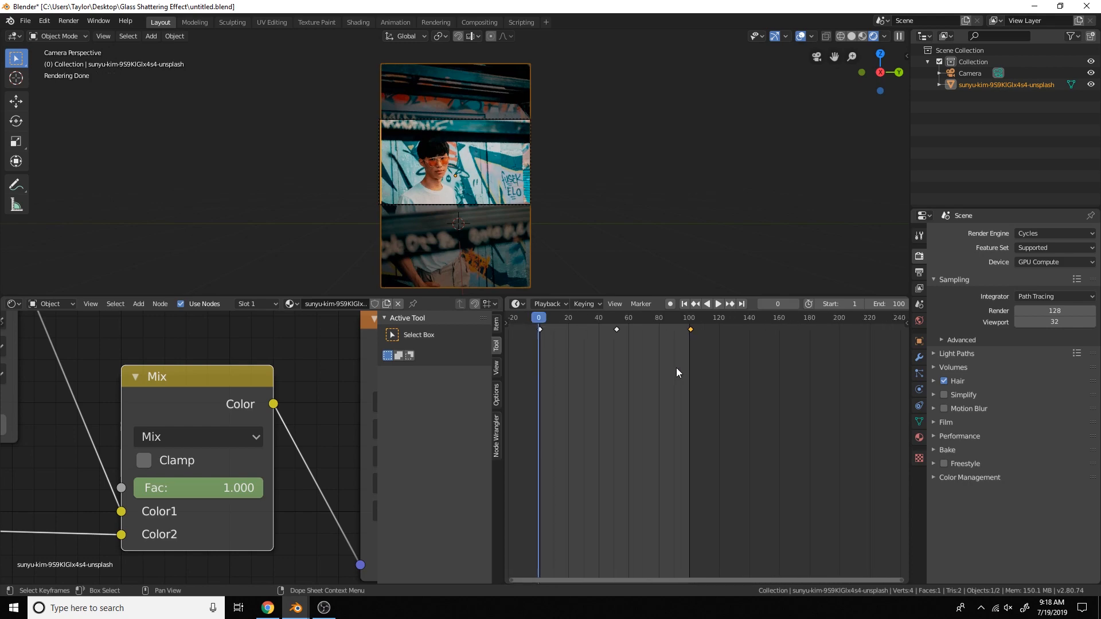
{"action": "left_click", "coordinate": [716, 305]}
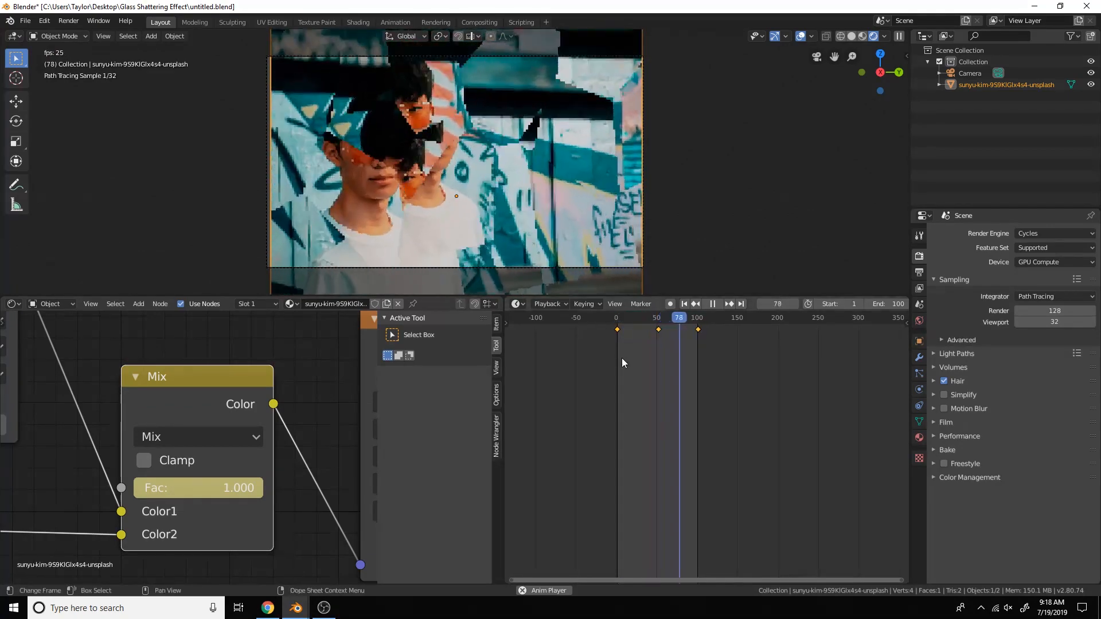
{"action": "key", "text": "space"}
Step: Change the Timeline to the Graph Editor and show the Mix factor's F-curve together with its properties
{"action": "left_click", "coordinate": [522, 304]}
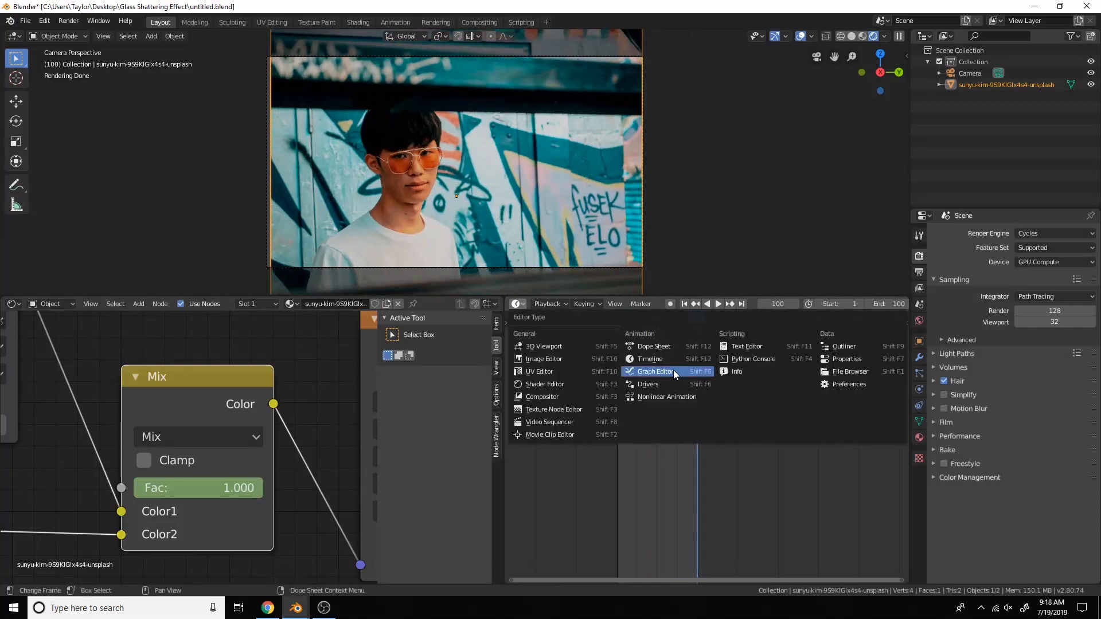
{"action": "left_click", "coordinate": [670, 370]}
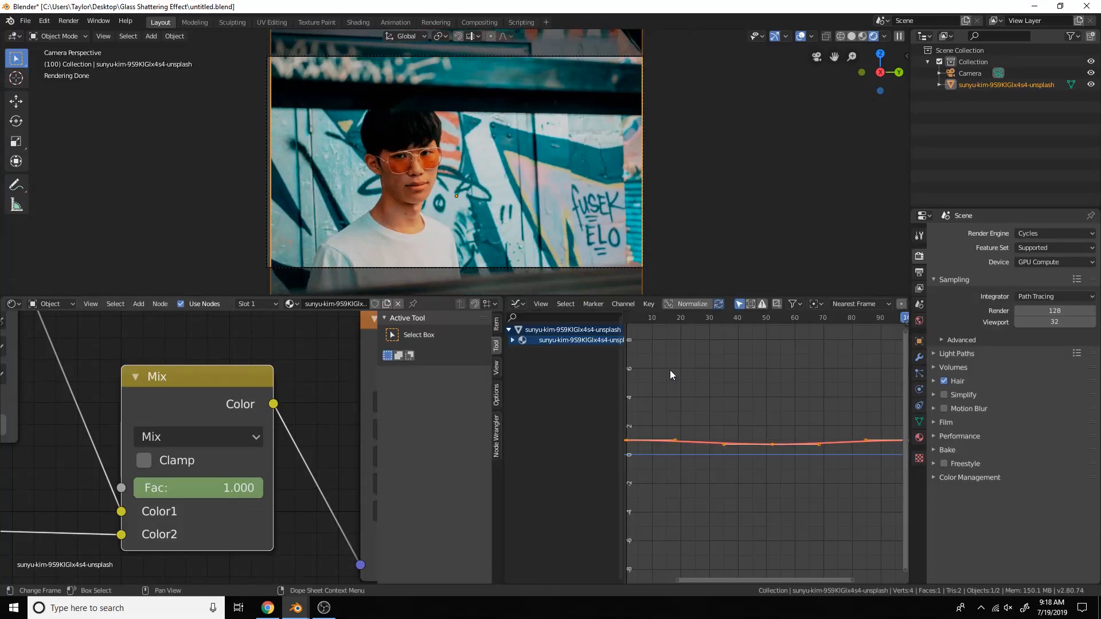
{"action": "left_click", "coordinate": [517, 351]}
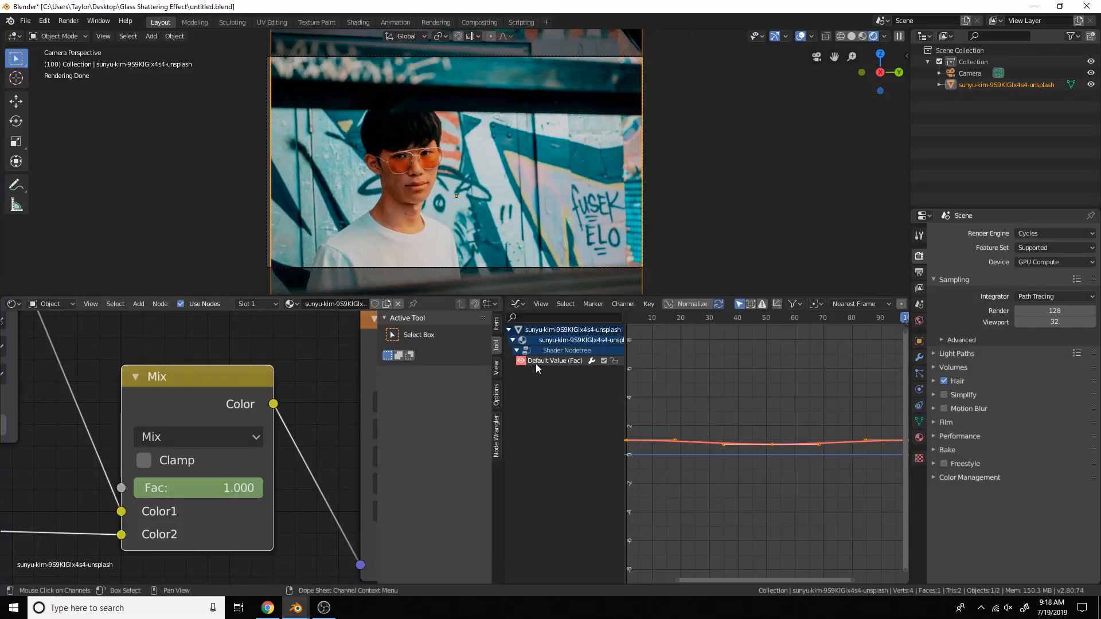
{"action": "left_click", "coordinate": [906, 330]}
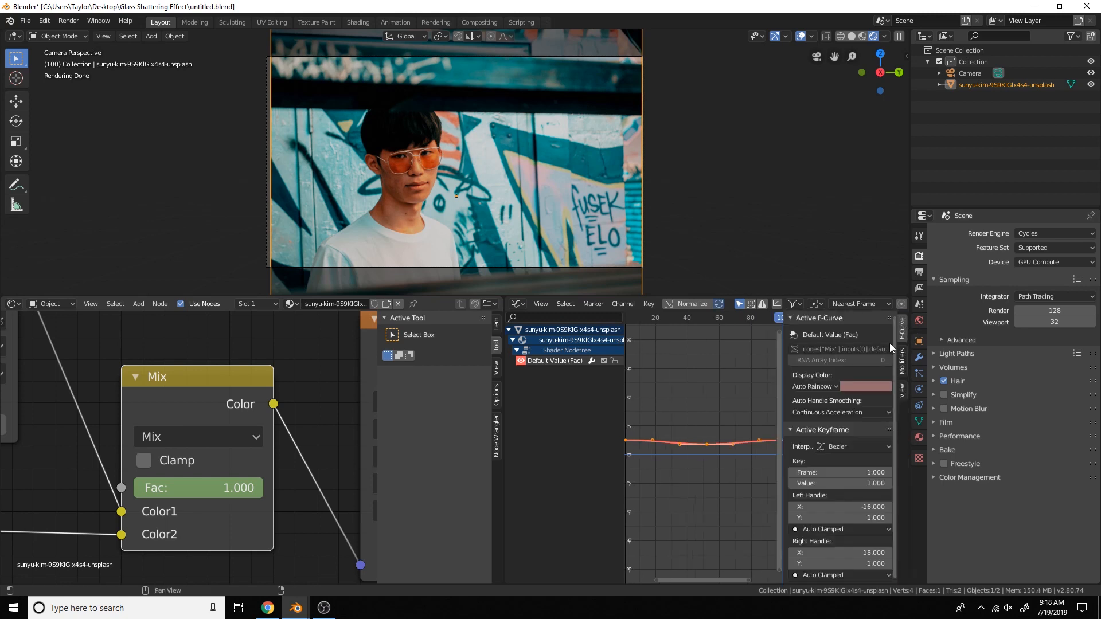
{"action": "key", "text": "Home"}
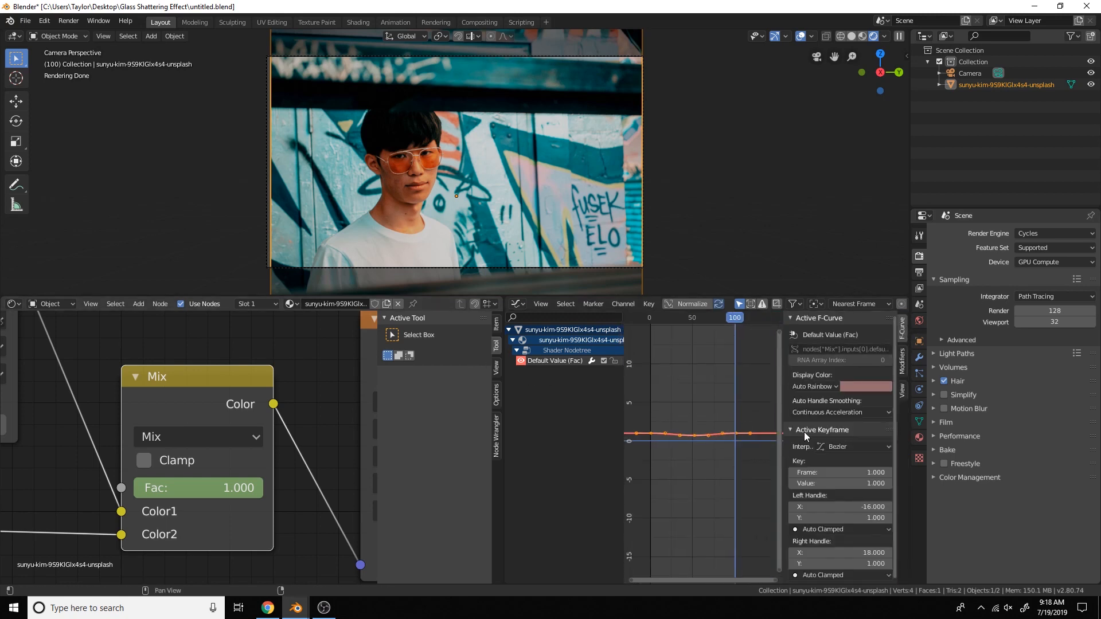
Step: Add a Noise modifier to the Mix factor's F-curve
{"action": "left_click", "coordinate": [902, 361]}
{"action": "left_click", "coordinate": [826, 335]}
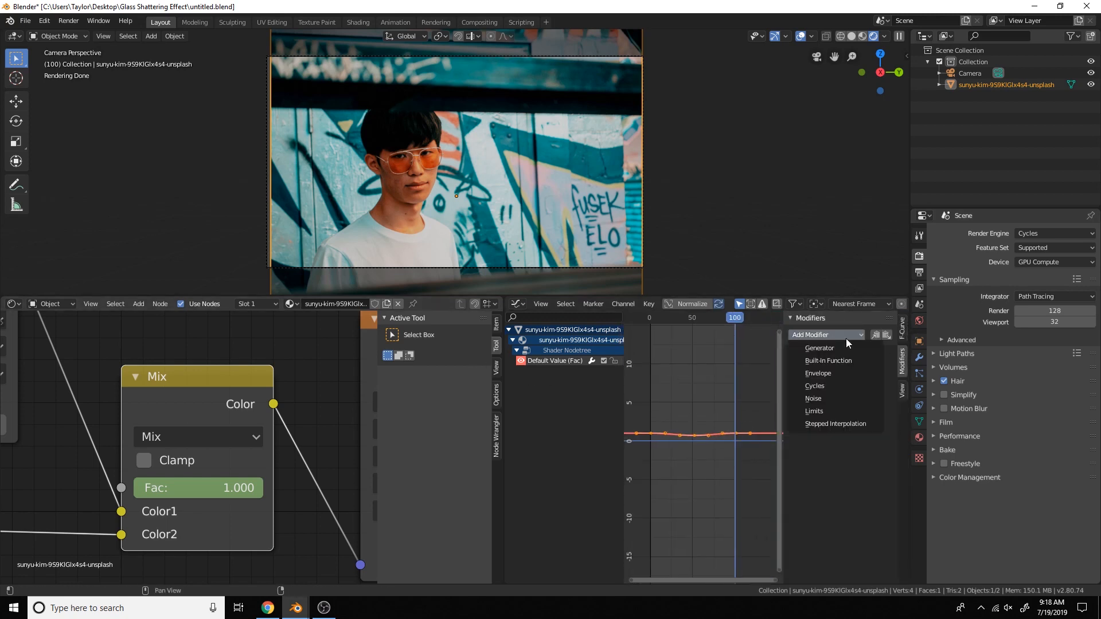
{"action": "left_click", "coordinate": [828, 397]}
Step: While playing the animation, set the Noise modifier's strength to 0.1 and its scale to 11.2
{"action": "key", "text": "space"}
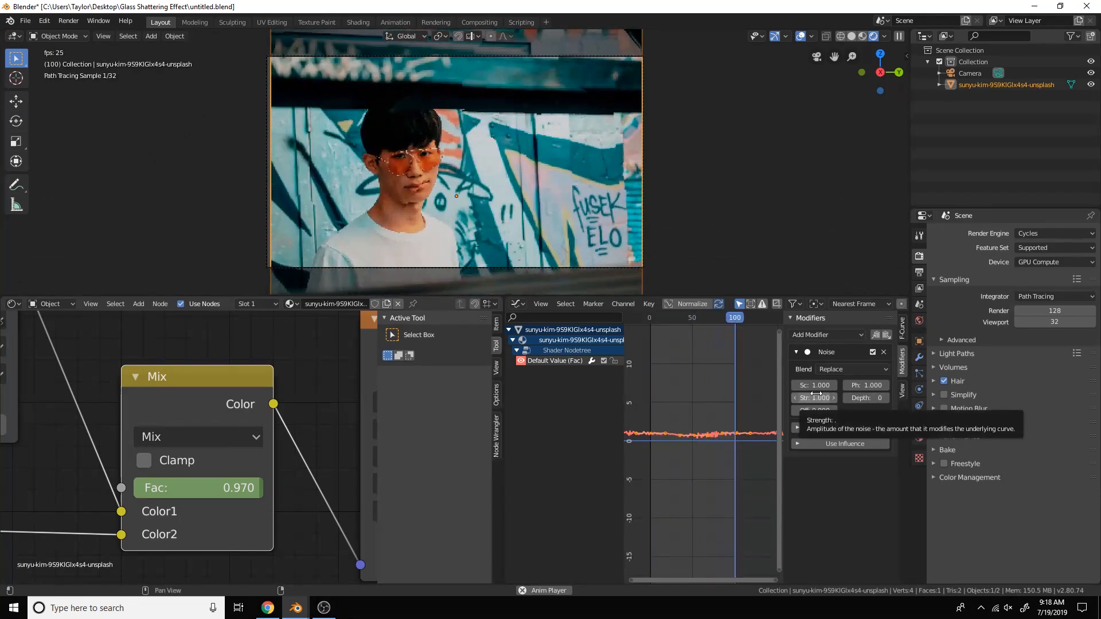
{"action": "left_click_drag", "start_coordinate": [815, 385], "coordinate": [907, 385]}
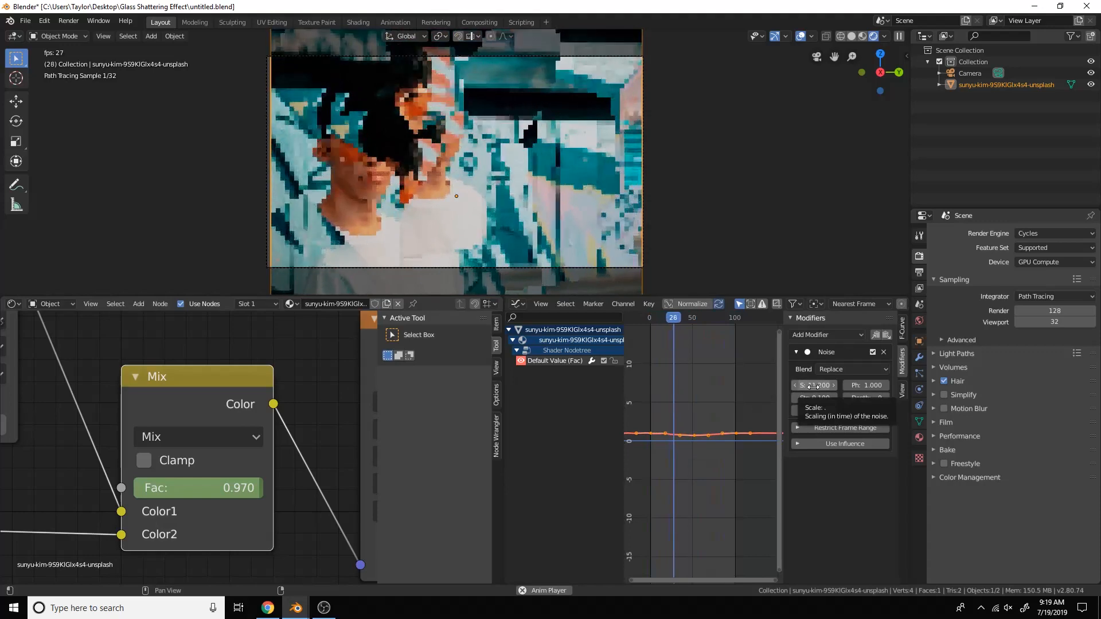
{"action": "key", "text": "space"}
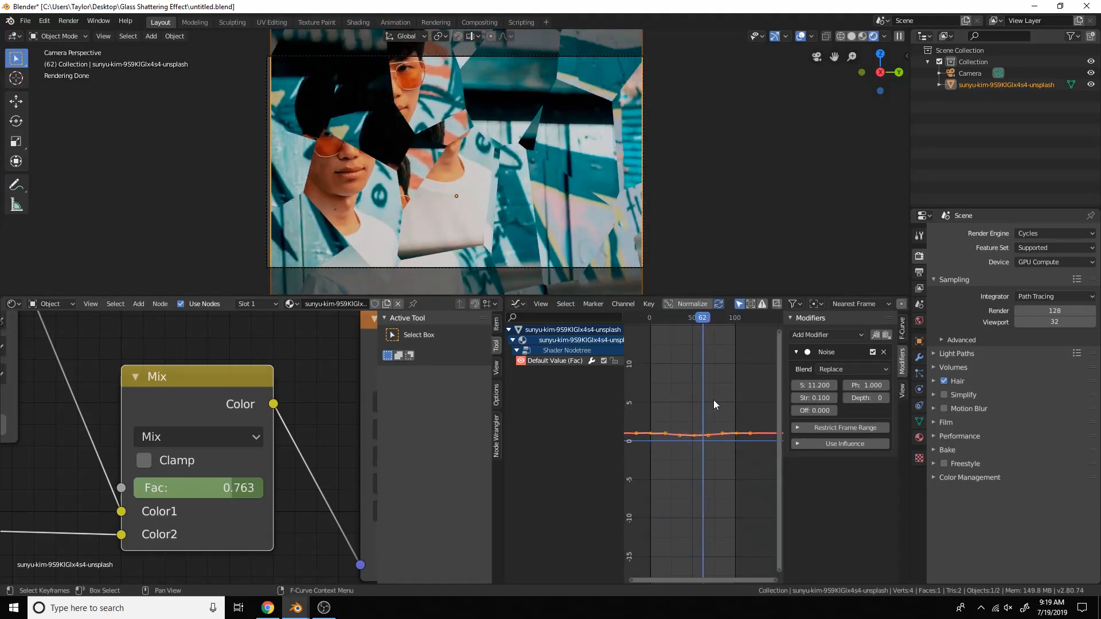
Step: Restrict the Noise modifier's frame range on the Mix factor's F-curve, starting at frame 10 and ending at frame 90
{"action": "scroll", "coordinate": [751, 405], "scroll_direction": "up", "scroll_amount": 2}
{"action": "scroll", "coordinate": [751, 405], "scroll_direction": "right", "scroll_amount": 3, "text": "ctrl"}
{"action": "scroll", "coordinate": [720, 404], "scroll_direction": "up", "scroll_amount": 2}
{"action": "scroll", "coordinate": [694, 411], "scroll_direction": "right", "scroll_amount": 3, "text": "ctrl"}
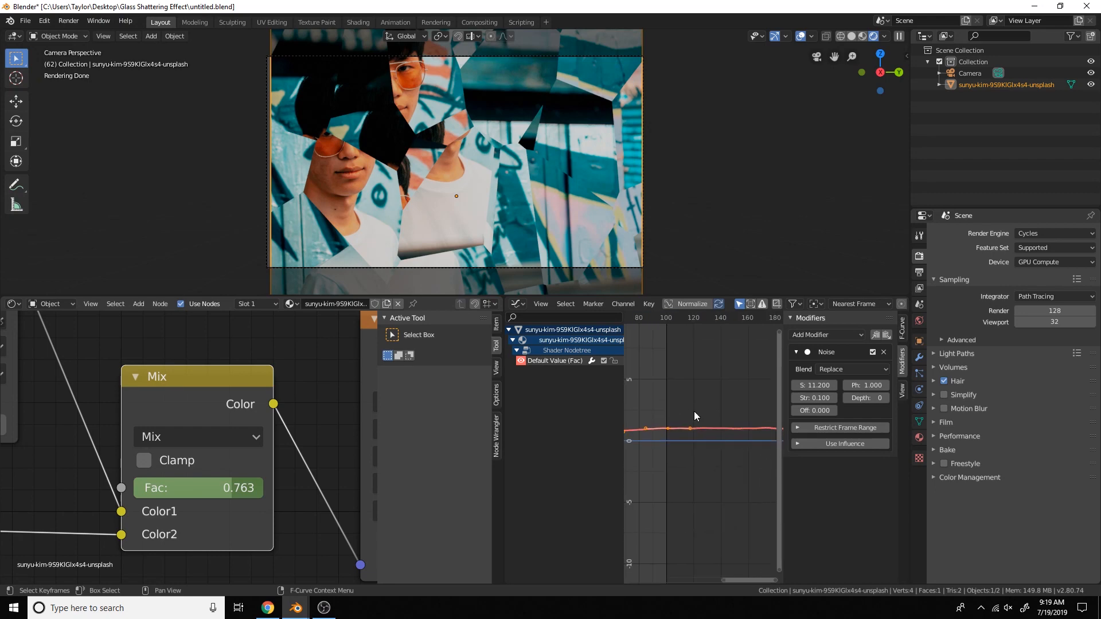
{"action": "left_click", "coordinate": [834, 429]}
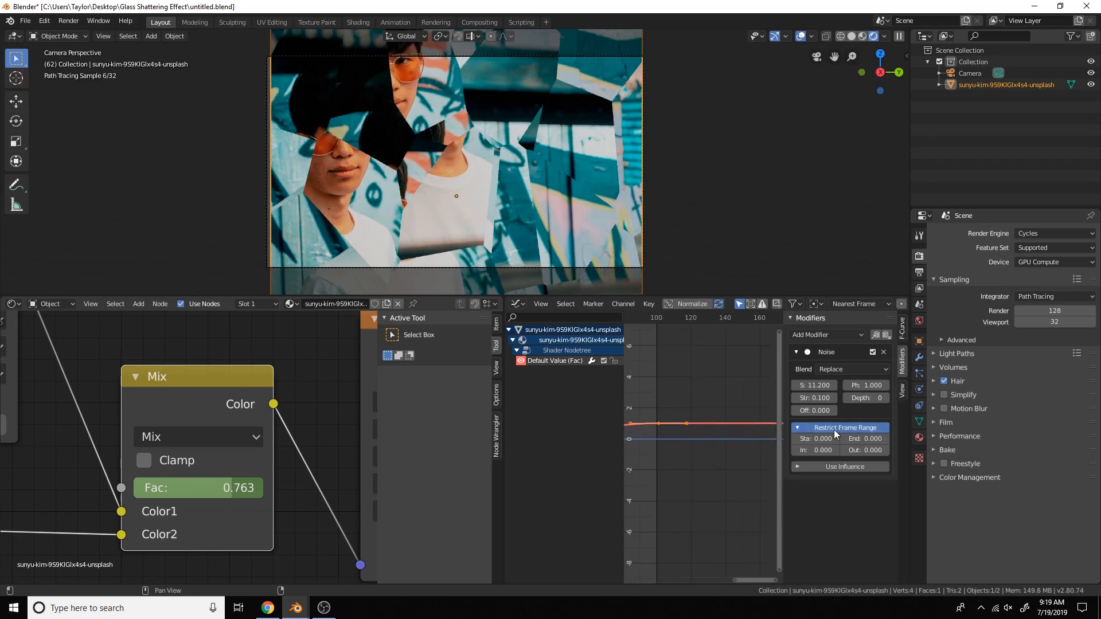
{"action": "scroll", "coordinate": [738, 445], "scroll_direction": "down", "scroll_amount": 3}
{"action": "scroll", "coordinate": [706, 464], "scroll_direction": "down", "scroll_amount": 3}
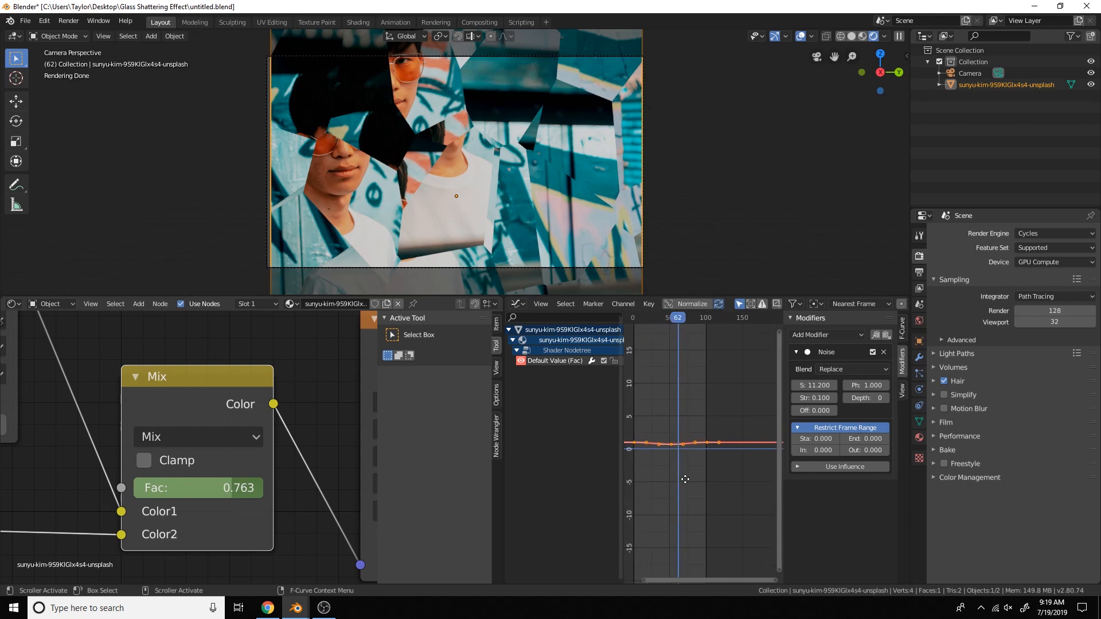
{"action": "scroll", "coordinate": [705, 465], "scroll_direction": "left", "scroll_amount": 3, "text": "ctrl"}
{"action": "left_click", "coordinate": [808, 439]}
{"action": "type", "text": "10"}
{"action": "key", "text": "Return"}
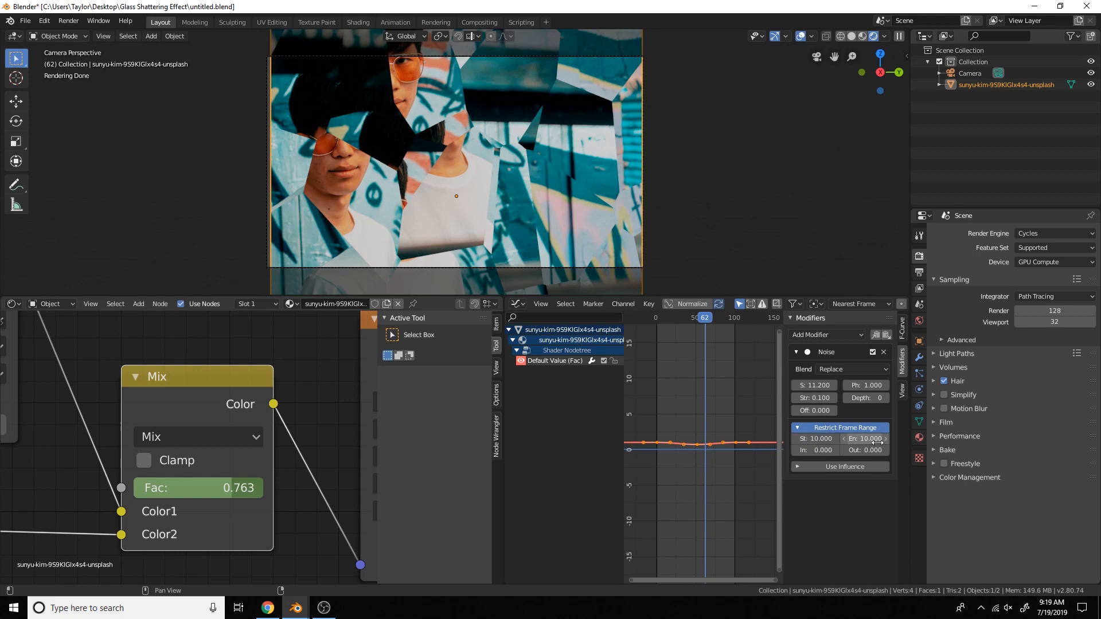
{"action": "key", "text": "Return"}
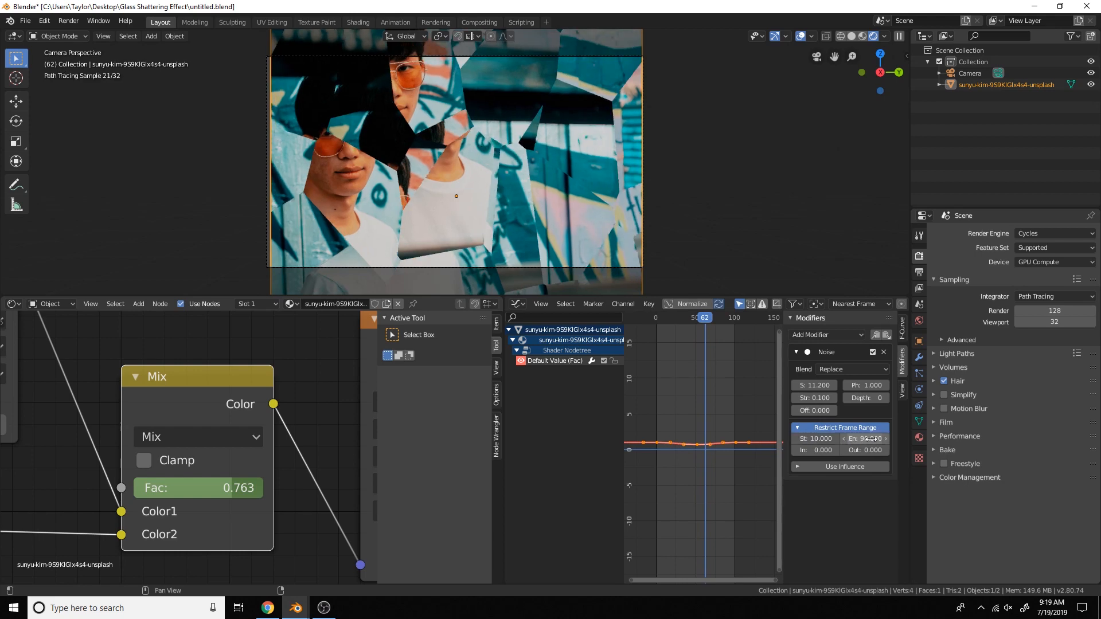
Step: Set the restricted range's In and Out blending both to 12.3 frames and play the animation
{"action": "scroll", "coordinate": [708, 472], "scroll_direction": "up", "scroll_amount": 3}
{"action": "scroll", "coordinate": [735, 467], "scroll_direction": "left", "scroll_amount": 3, "text": "ctrl"}
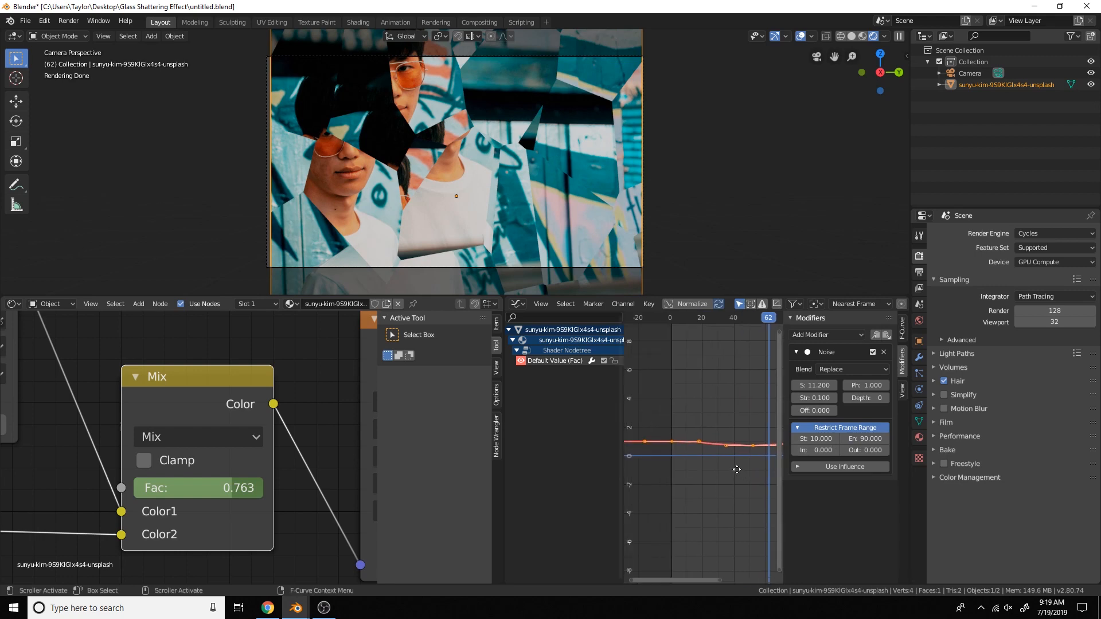
{"action": "scroll", "coordinate": [734, 461], "scroll_direction": "right", "scroll_amount": 3, "text": "ctrl"}
{"action": "scroll", "coordinate": [716, 457], "scroll_direction": "down", "scroll_amount": 2}
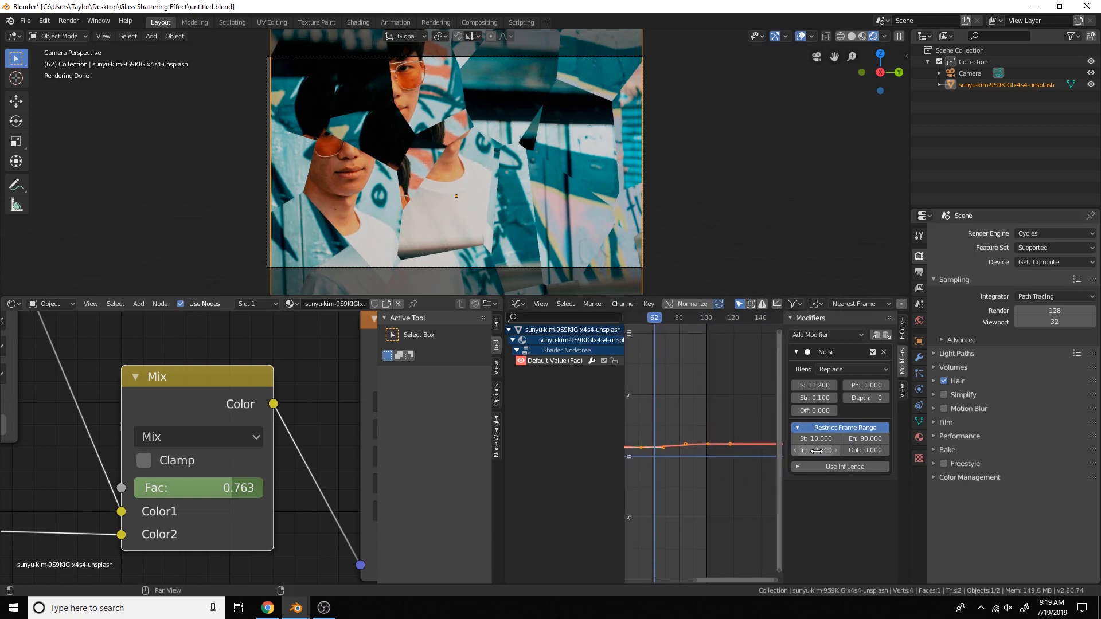
{"action": "left_click_drag", "start_coordinate": [867, 450], "coordinate": [895, 450]}
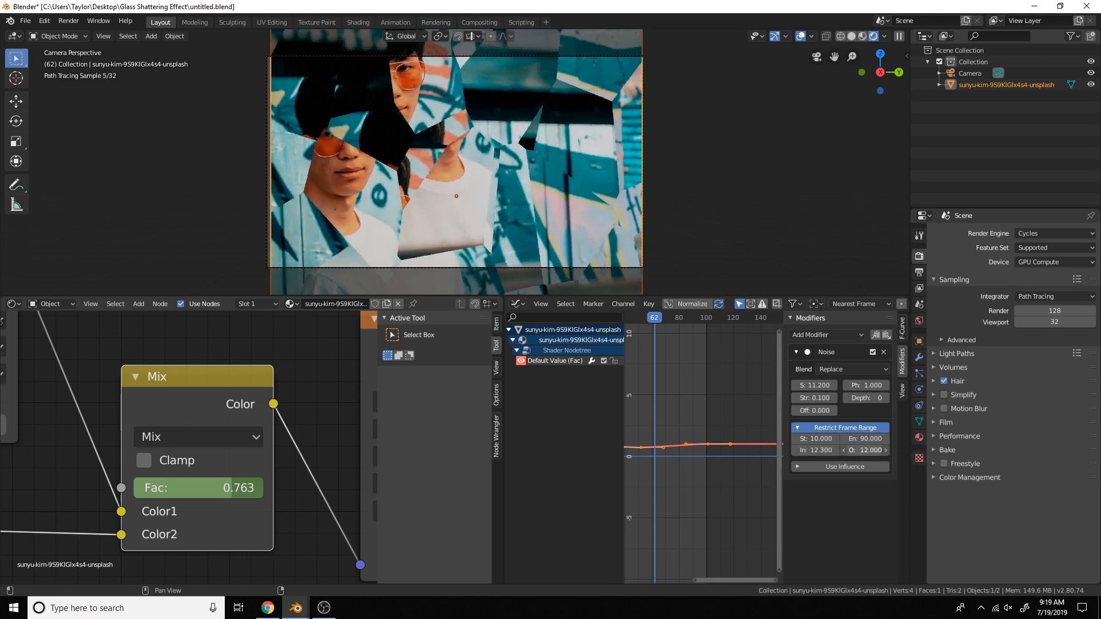
{"action": "scroll", "coordinate": [711, 445], "scroll_direction": "up", "scroll_amount": 3}
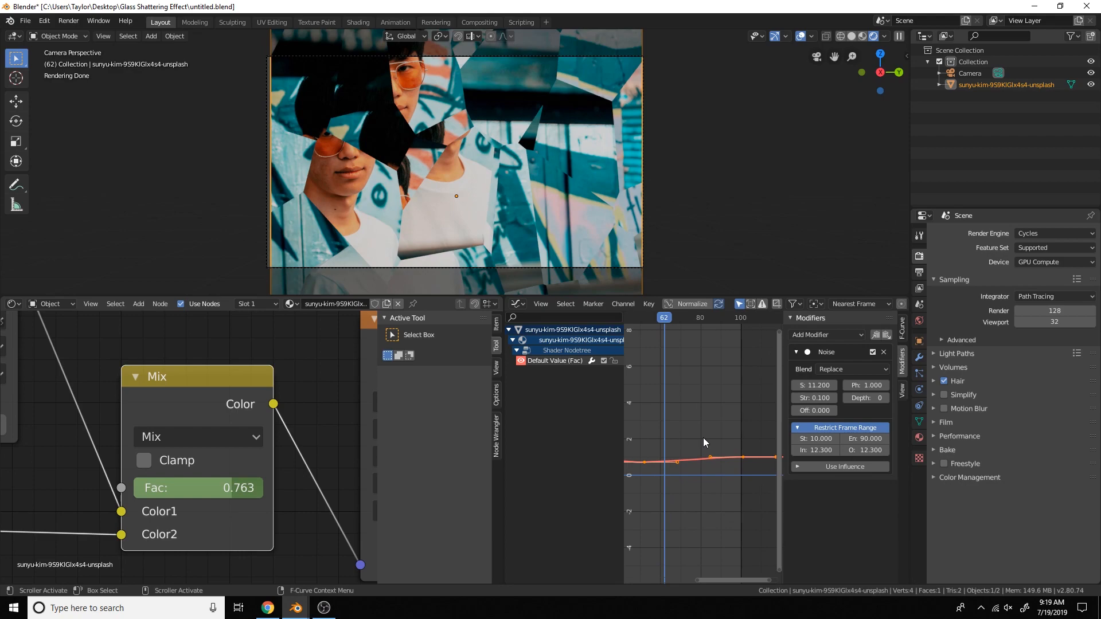
{"action": "key", "text": "space"}
{"action": "scroll", "coordinate": [703, 438], "scroll_direction": "up", "scroll_amount": 1}
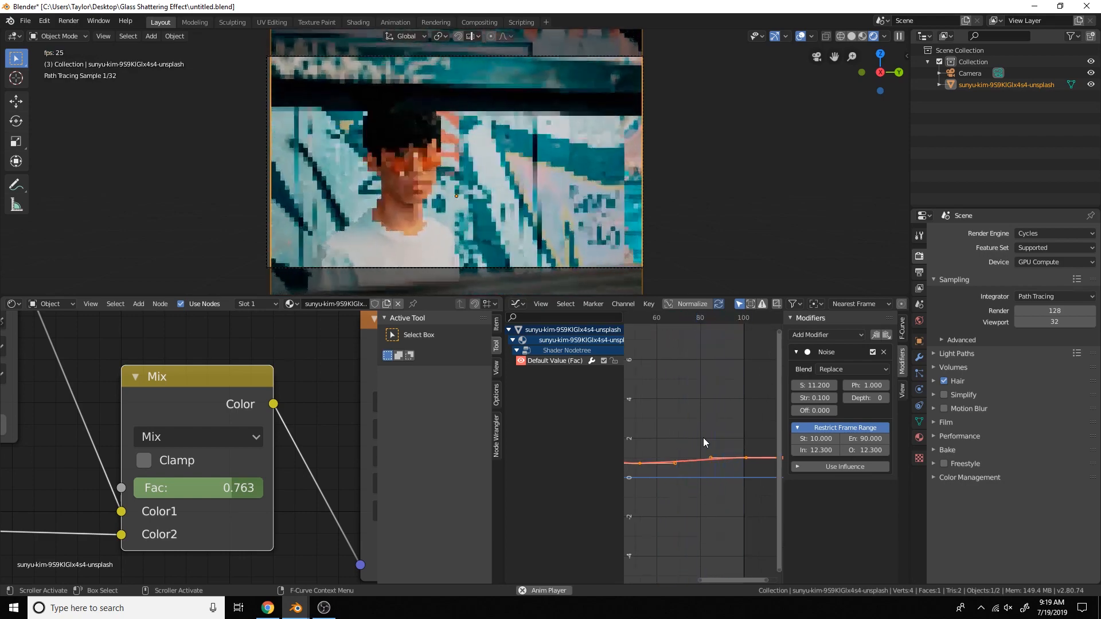